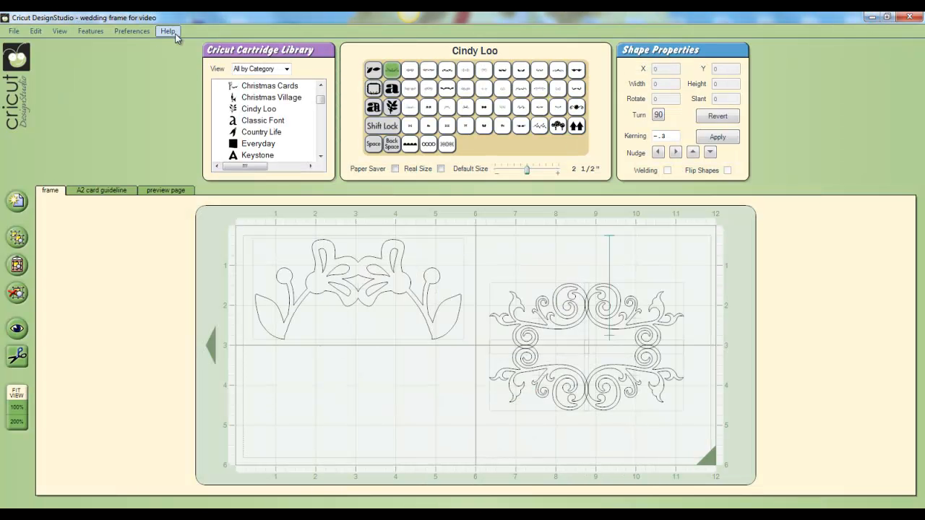
- Check the DesignStudio version information and the image instructions for downloading program updates
{"action": "left_click", "coordinate": [168, 32]}
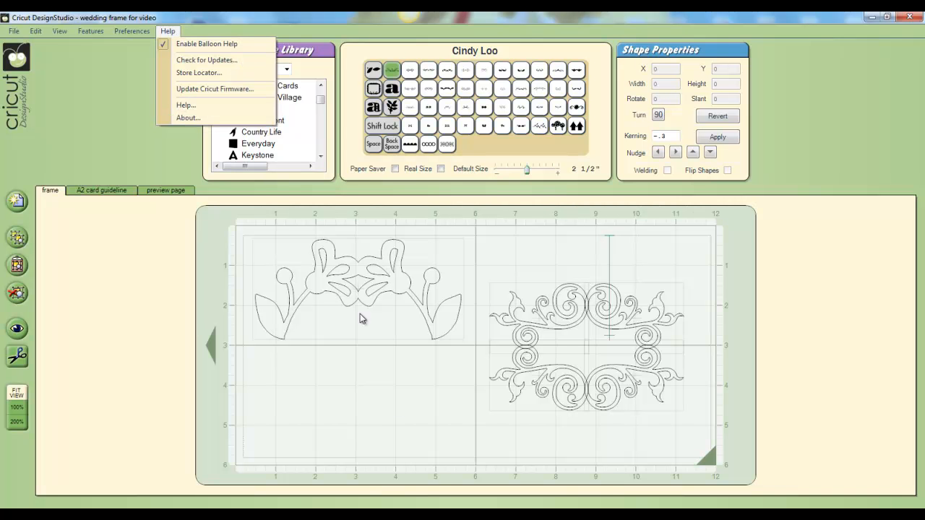
{"action": "left_click", "coordinate": [482, 516]}
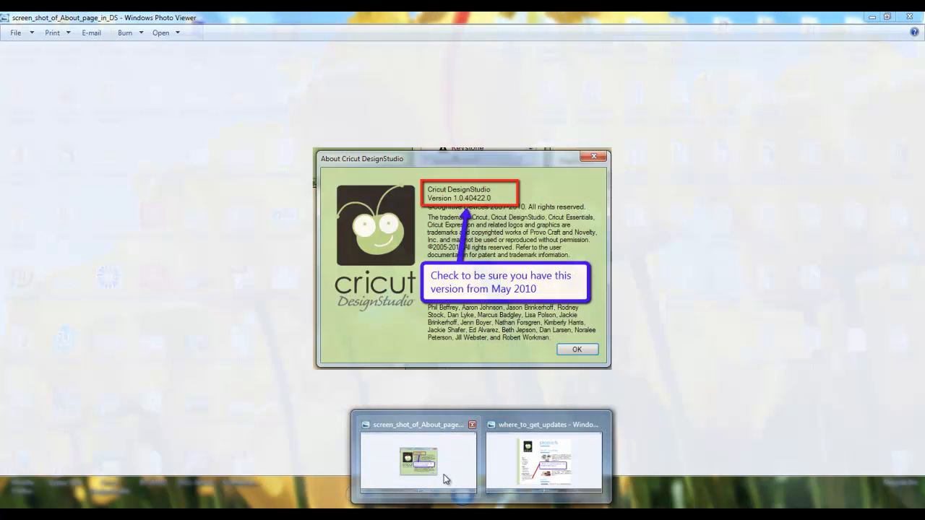
{"action": "left_click", "coordinate": [444, 474]}
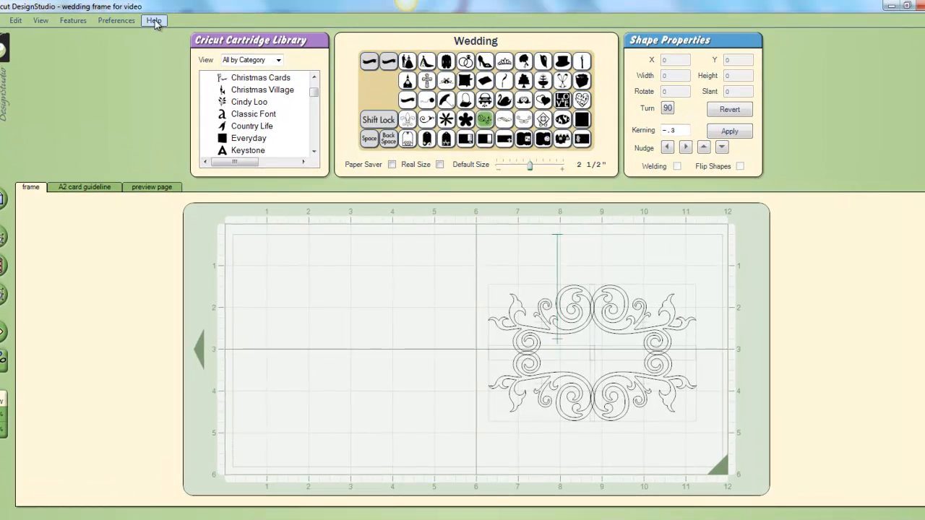
{"action": "left_click", "coordinate": [156, 22]}
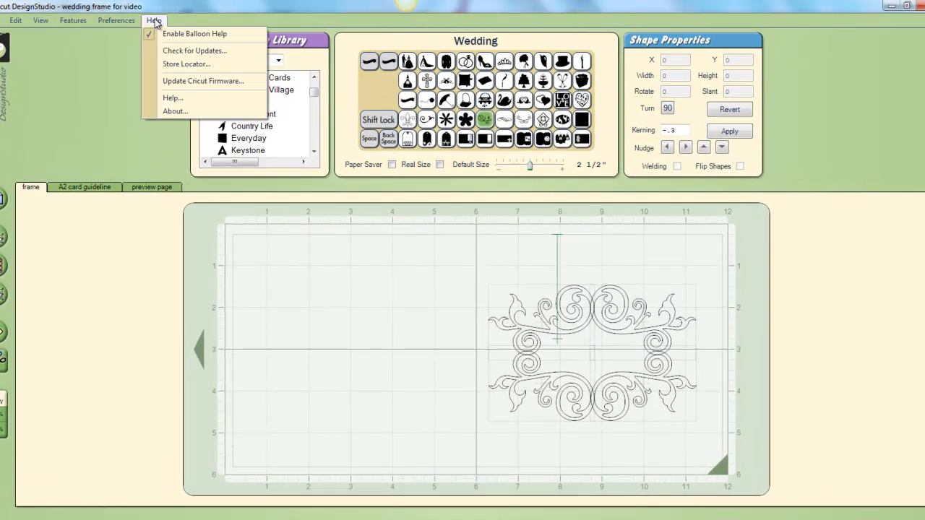
{"action": "left_click", "coordinate": [197, 56]}
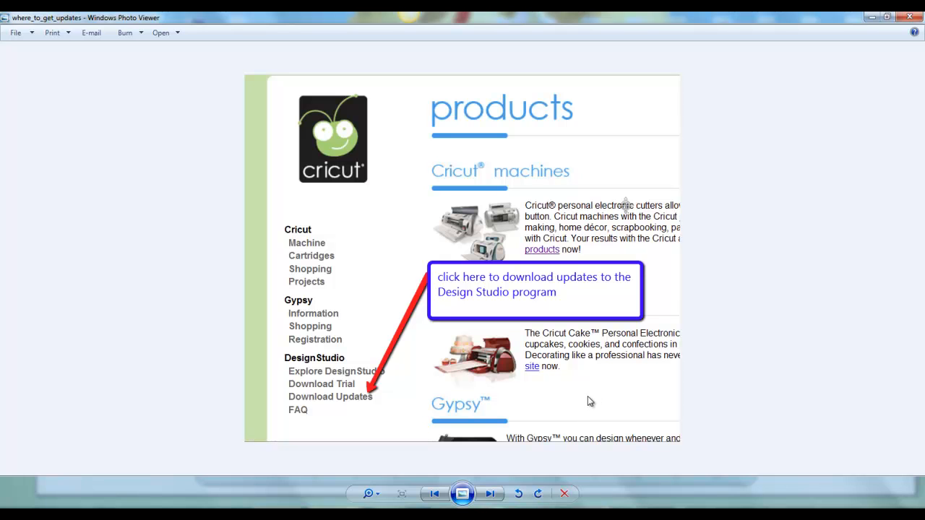
{"action": "left_click", "coordinate": [434, 494]}
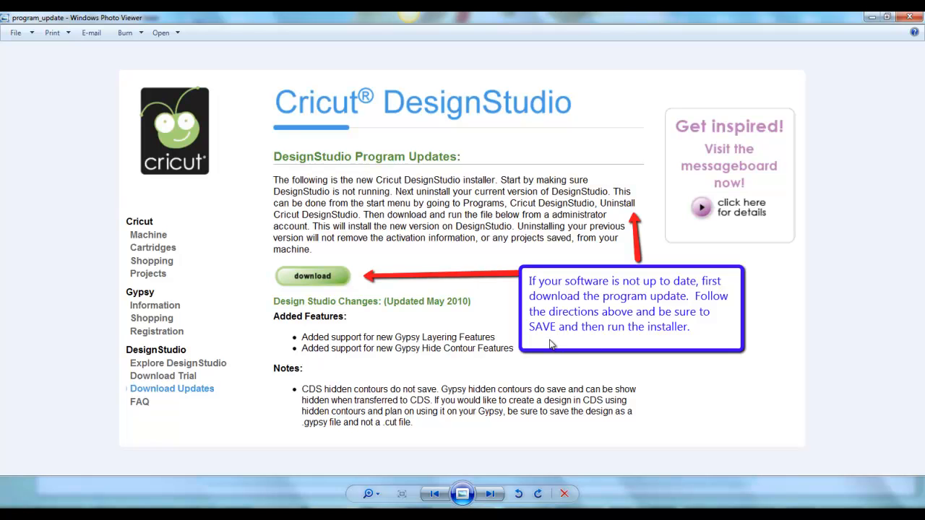
{"action": "key", "text": "Right"}
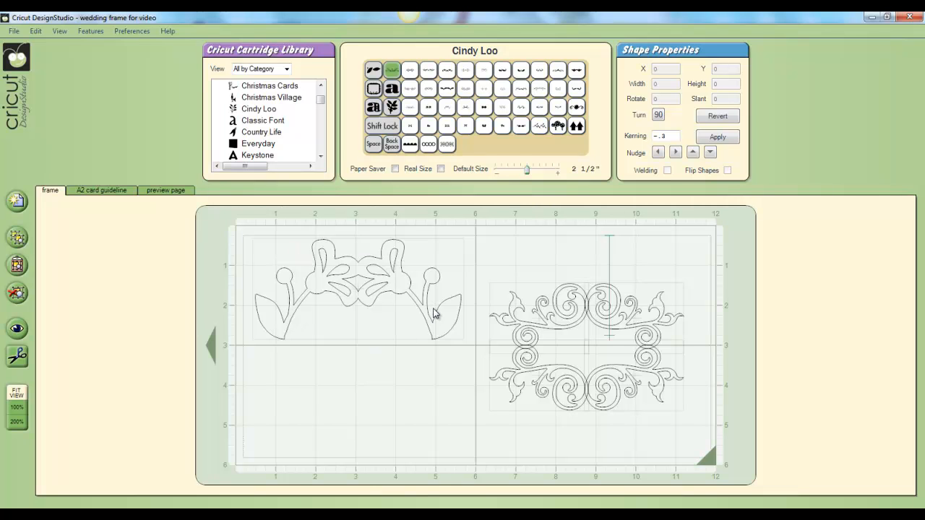
- Try turning a pasted copy of the Cindy Loo floral shape 90 degrees near the mat's lower left, and delete it
{"action": "left_click", "coordinate": [361, 304]}
{"action": "left_click", "coordinate": [14, 238]}
{"action": "left_click", "coordinate": [16, 267]}
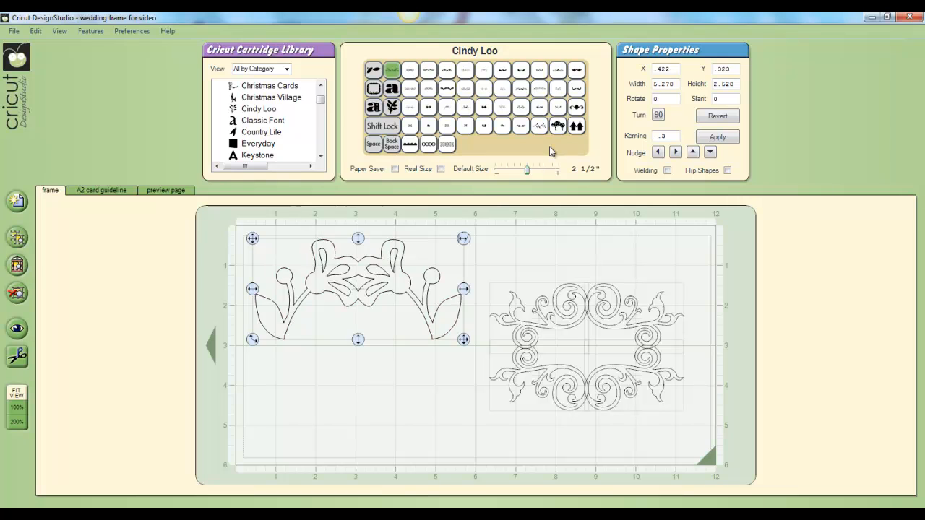
{"action": "left_click", "coordinate": [658, 117]}
{"action": "left_click_drag", "start_coordinate": [305, 394], "coordinate": [183, 517]}
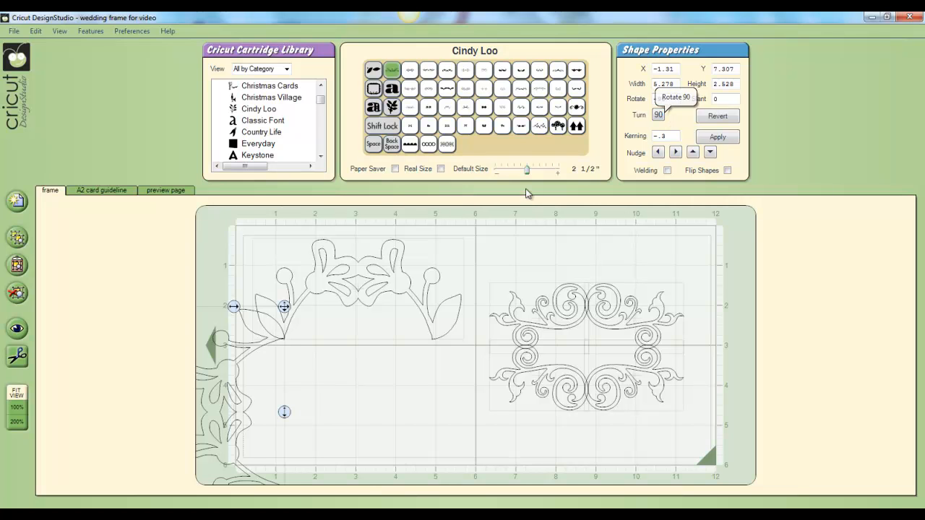
{"action": "key", "text": "Delete"}
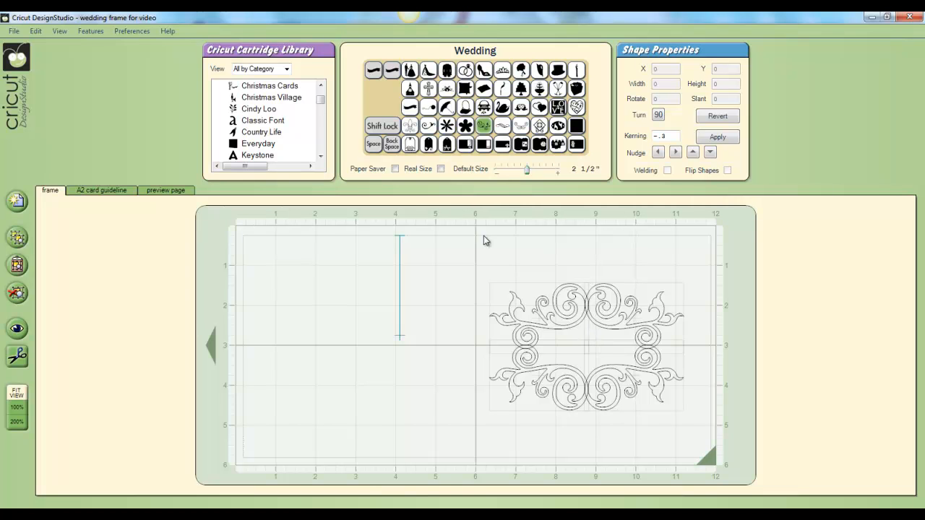
- Add the Wedding cartridge's scroll flourish to the mat and place it at about X 5.92, Y 0.49
{"action": "left_click", "coordinate": [484, 130]}
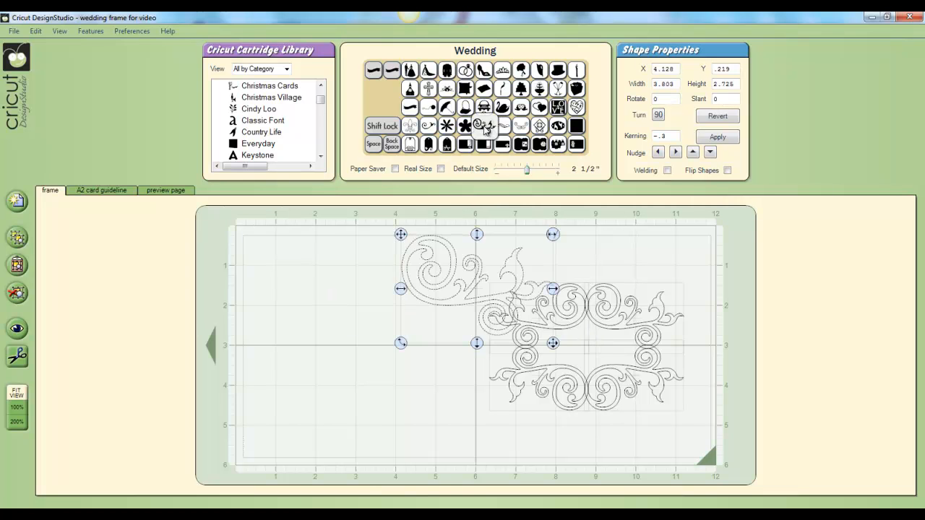
{"action": "left_click_drag", "start_coordinate": [404, 233], "coordinate": [271, 247]}
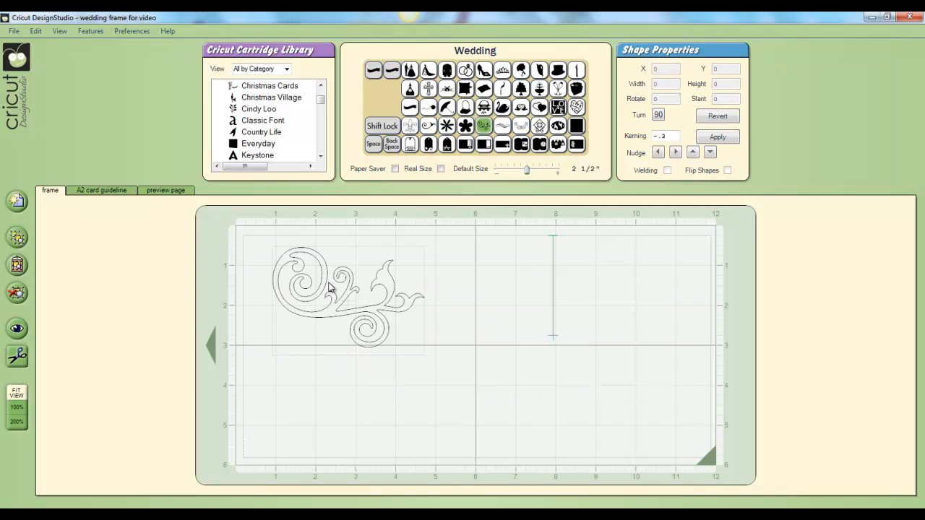
{"action": "left_click", "coordinate": [326, 285]}
{"action": "left_click_drag", "start_coordinate": [271, 246], "coordinate": [472, 245]}
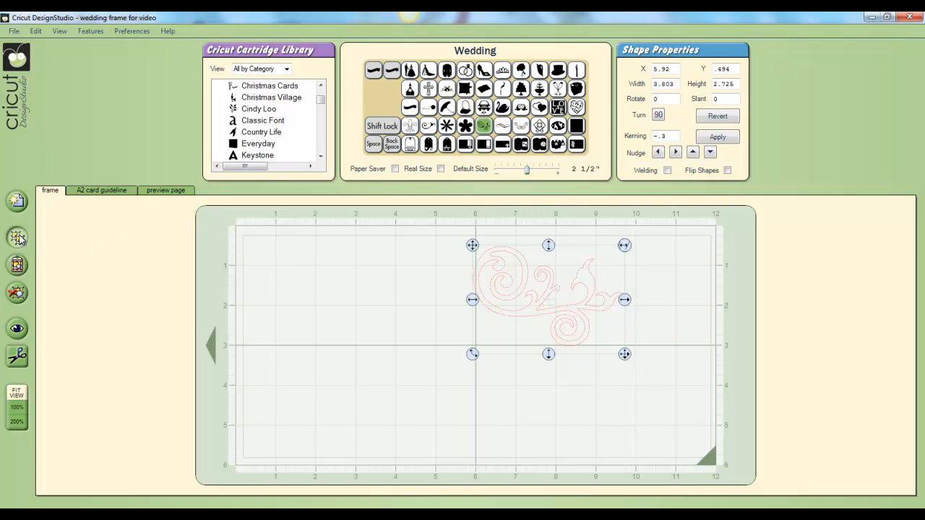
- Paste a copy of the flourish, flip it, and align it at about X 2.29 so the large scrolls overlap at the centre
{"action": "left_click", "coordinate": [17, 265]}
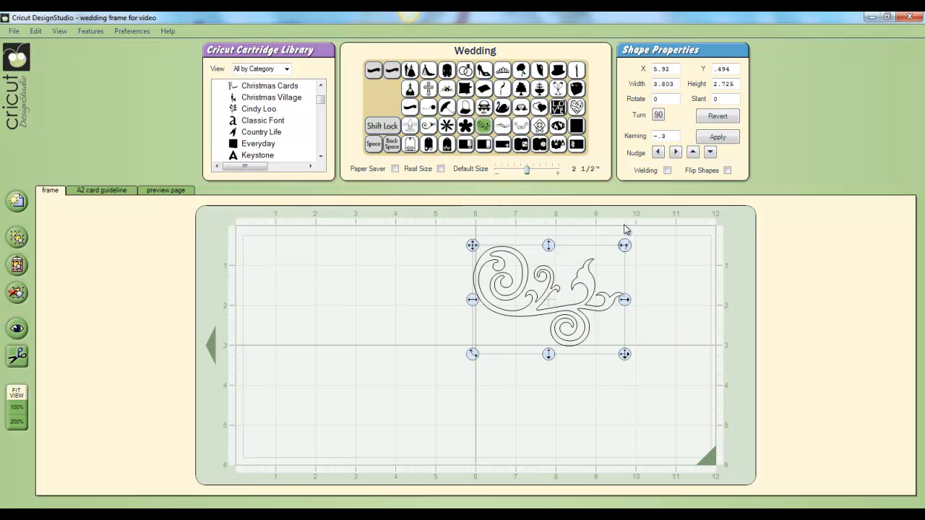
{"action": "left_click", "coordinate": [727, 172]}
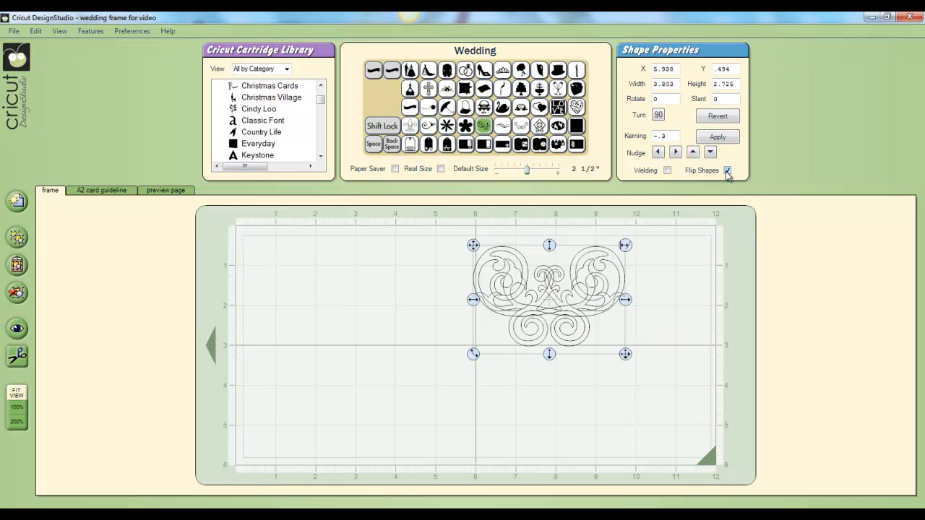
{"action": "left_click_drag", "start_coordinate": [476, 303], "coordinate": [325, 304]}
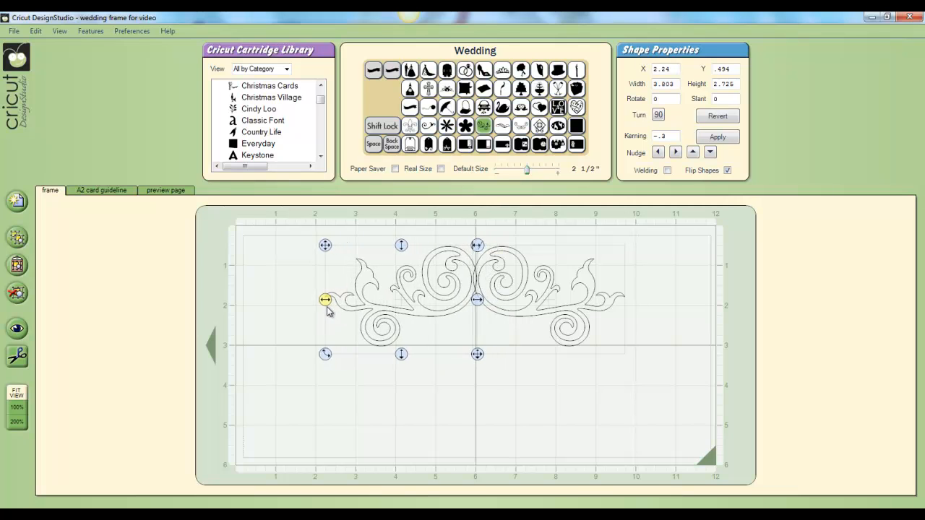
{"action": "left_click", "coordinate": [17, 408]}
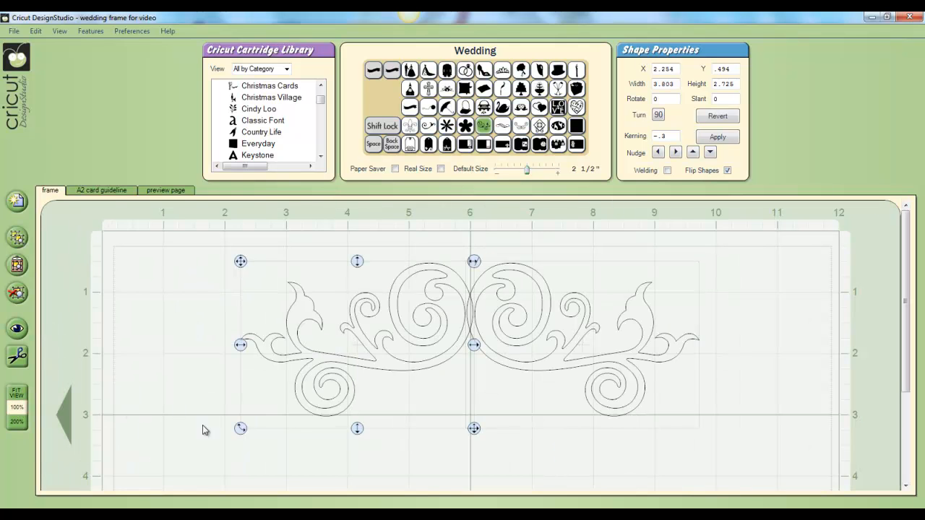
{"action": "left_click_drag", "start_coordinate": [244, 349], "coordinate": [247, 349]}
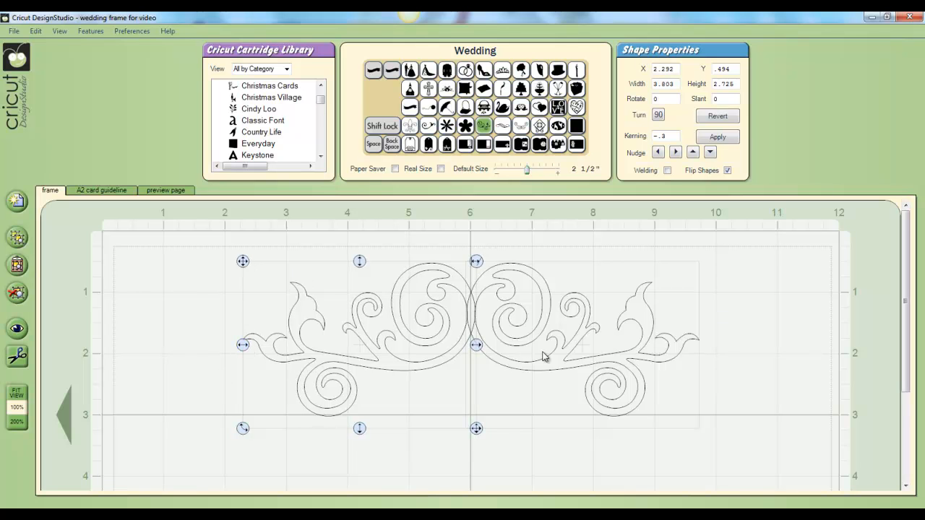
{"action": "left_click", "coordinate": [632, 270]}
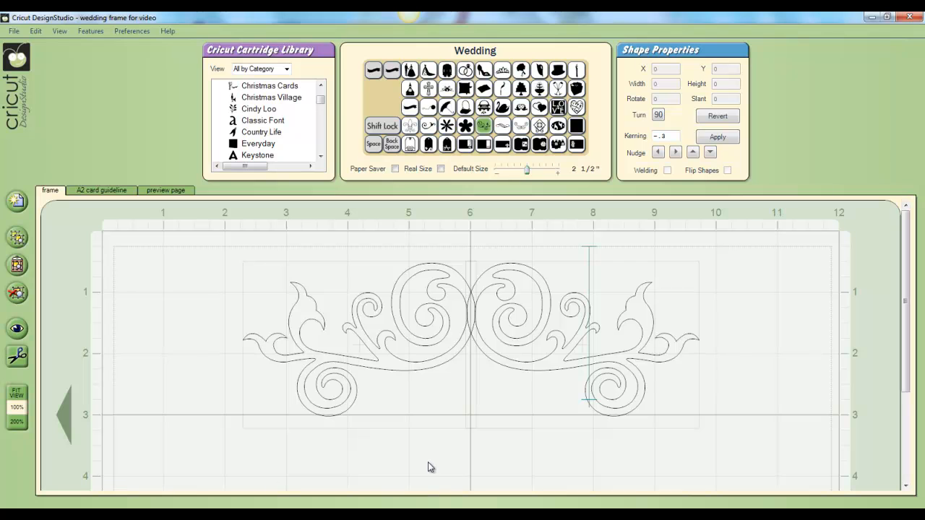
- Paste a copy of the upper-right flourish, turn it 180 degrees, and place it below the upper-left flourish at about X 6.10, Y 5.41
{"action": "left_click", "coordinate": [539, 373]}
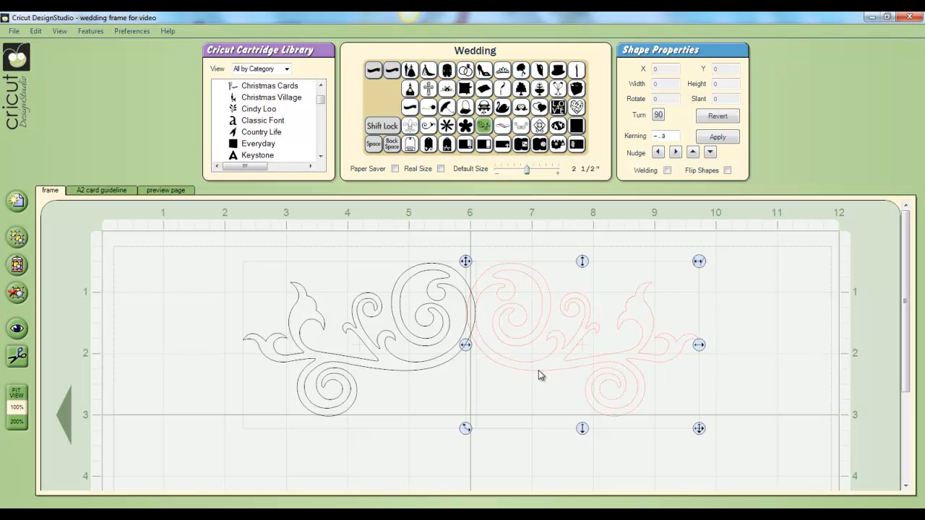
{"action": "left_click", "coordinate": [16, 266]}
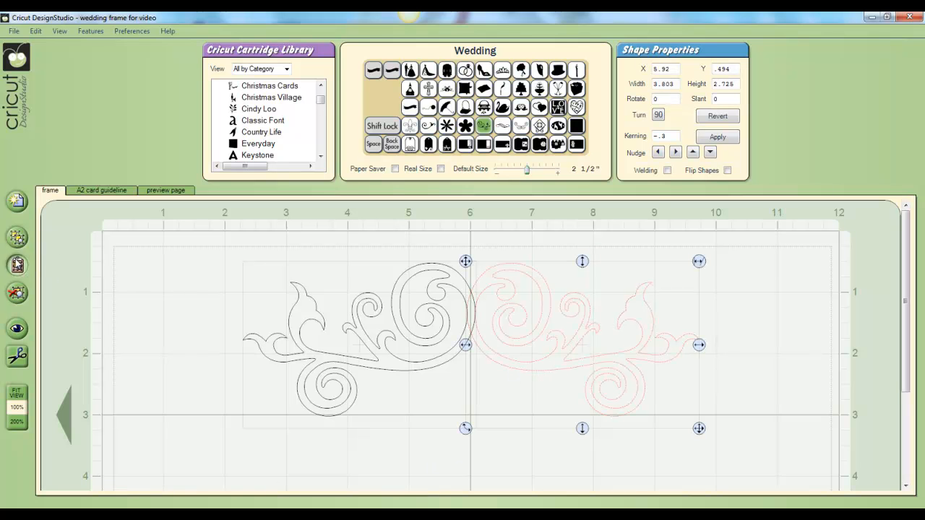
{"action": "left_click", "coordinate": [659, 116]}
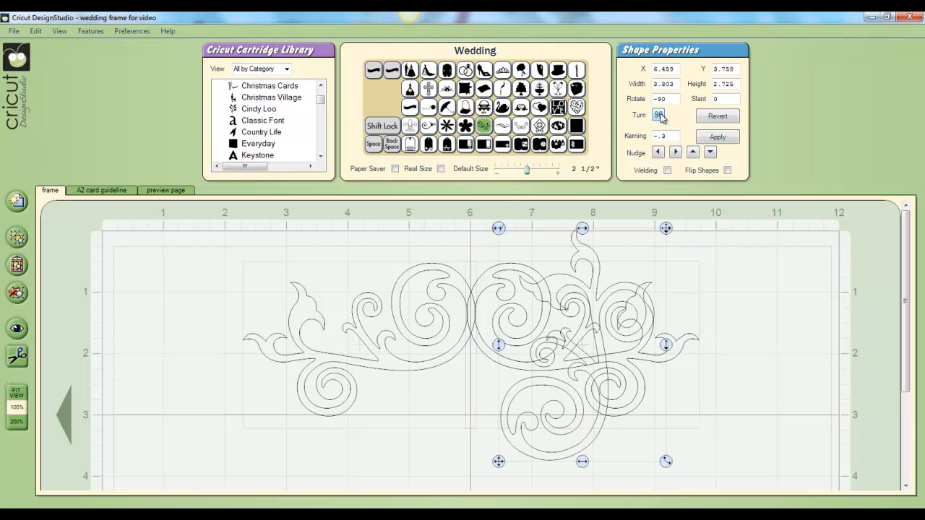
{"action": "left_click", "coordinate": [659, 116]}
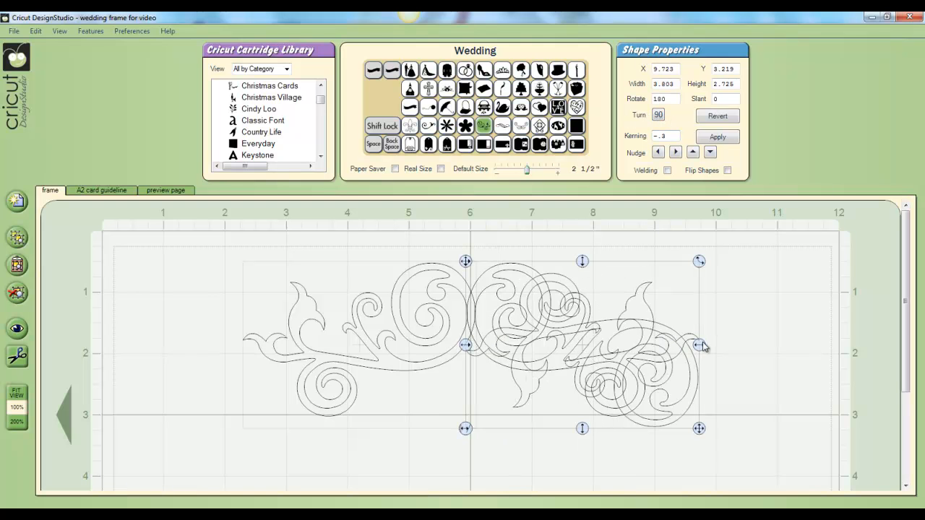
{"action": "left_click_drag", "start_coordinate": [698, 348], "coordinate": [477, 356]}
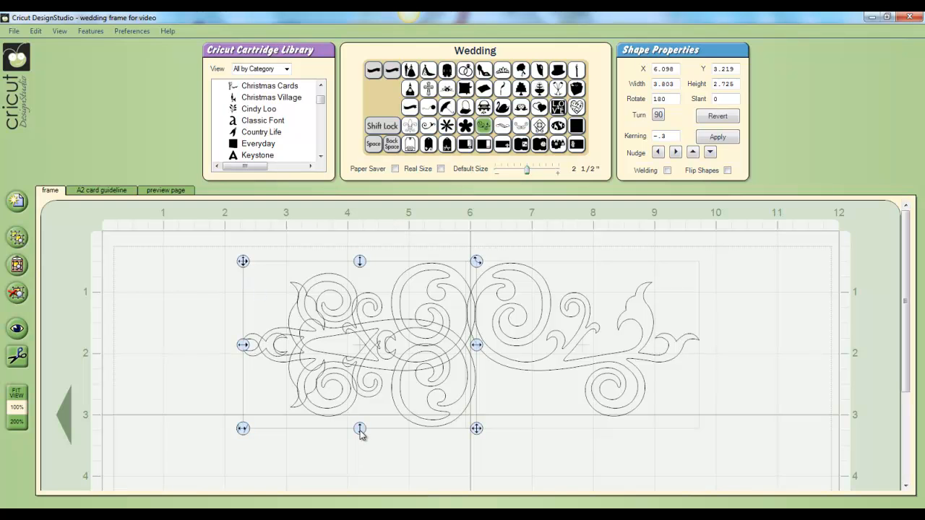
{"action": "left_click_drag", "start_coordinate": [906, 275], "coordinate": [915, 317]}
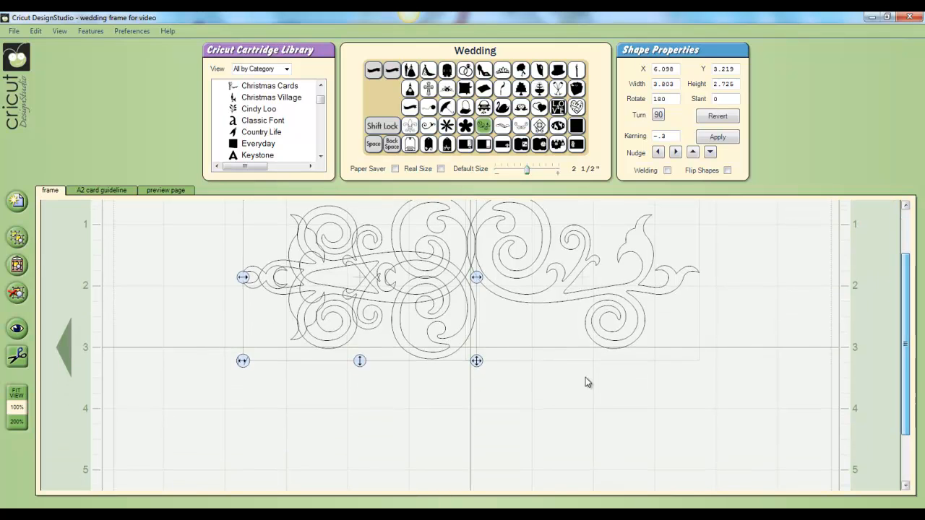
{"action": "left_click_drag", "start_coordinate": [360, 361], "coordinate": [361, 500]}
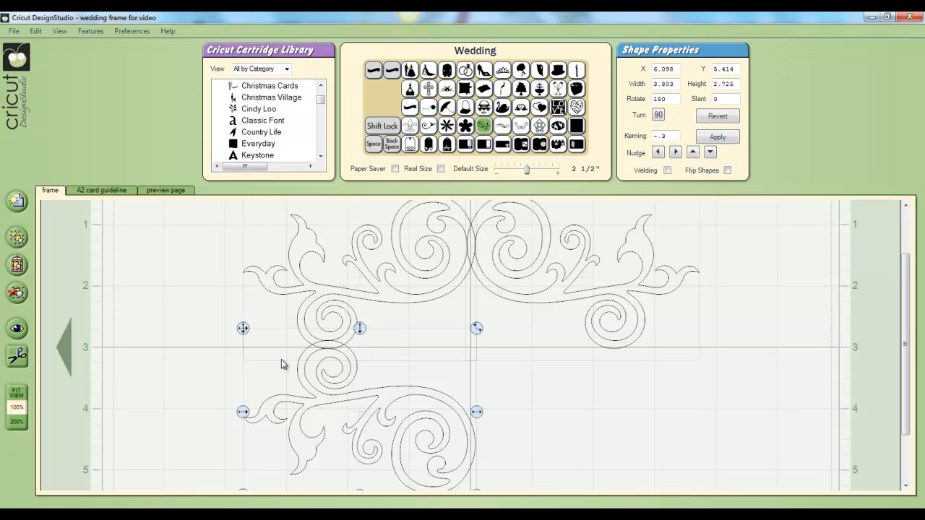
- Paste a flipped copy of the lower-left flourish and align it at about X 9.74, Y 5.41 to close the frame
{"action": "left_click", "coordinate": [17, 240]}
{"action": "left_click", "coordinate": [17, 266]}
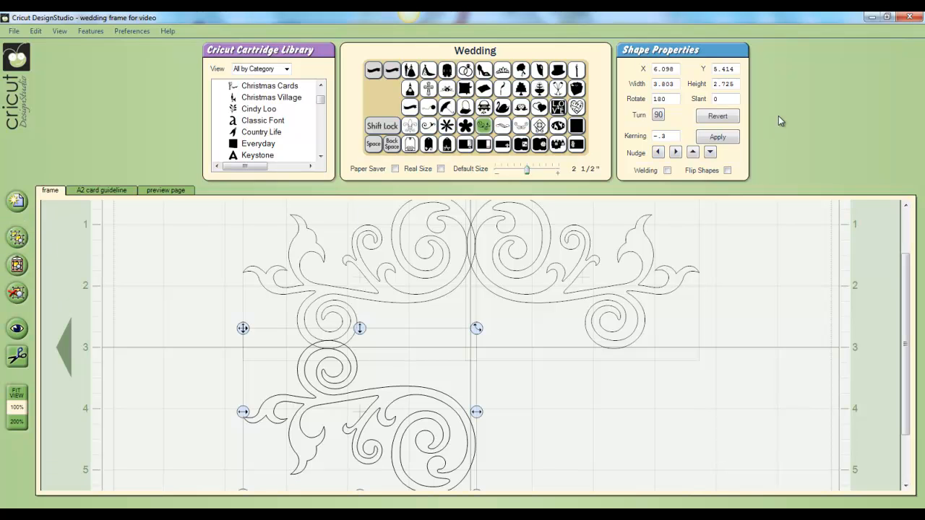
{"action": "left_click", "coordinate": [727, 172]}
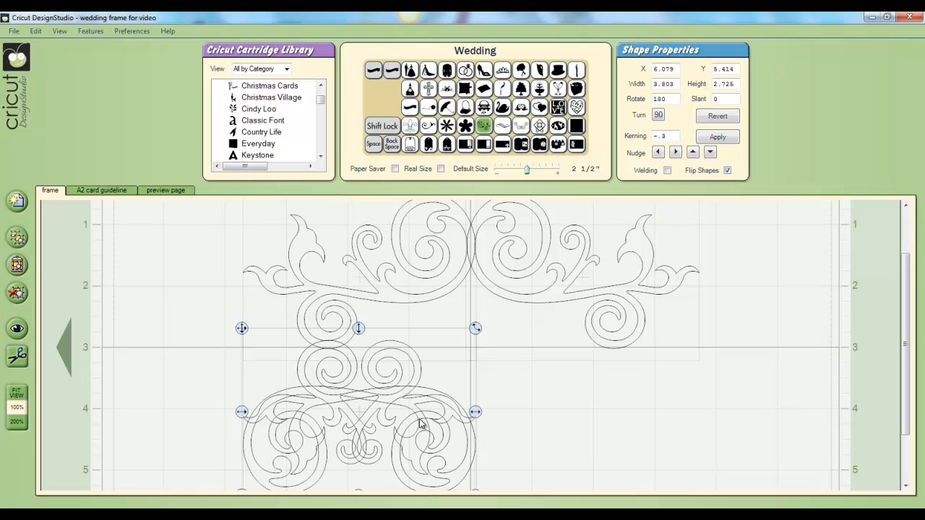
{"action": "left_click_drag", "start_coordinate": [477, 420], "coordinate": [700, 414]}
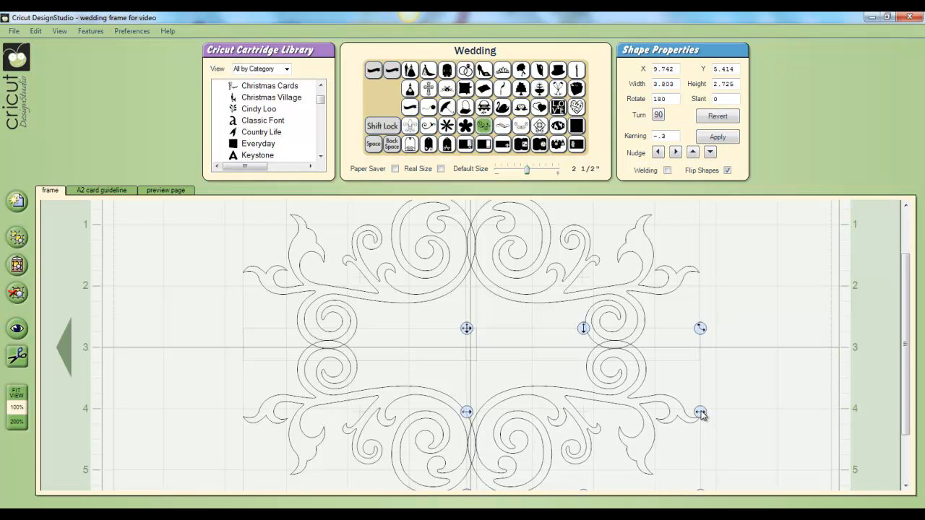
{"action": "left_click", "coordinate": [16, 393]}
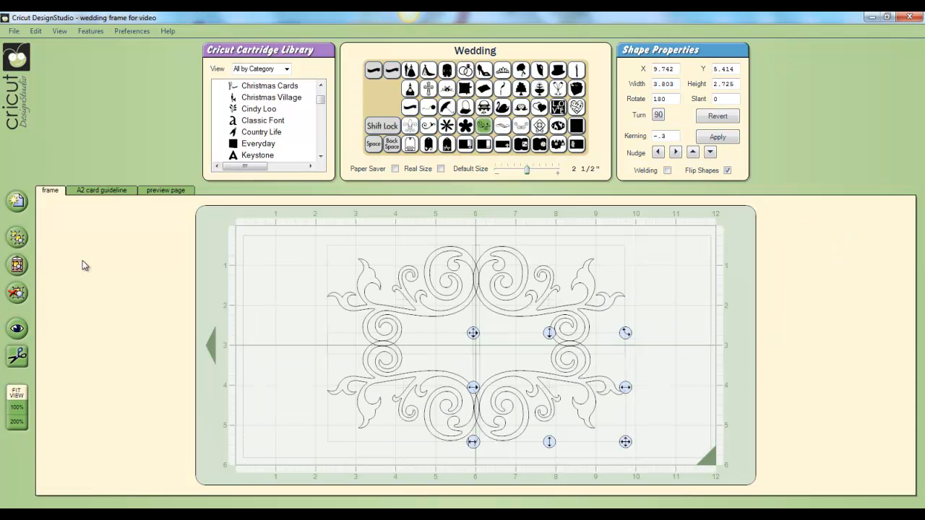
- Exclude the A2 card guideline page from the preview and return to the frame page
{"action": "left_click", "coordinate": [101, 191]}
{"action": "right_click", "coordinate": [261, 266]}
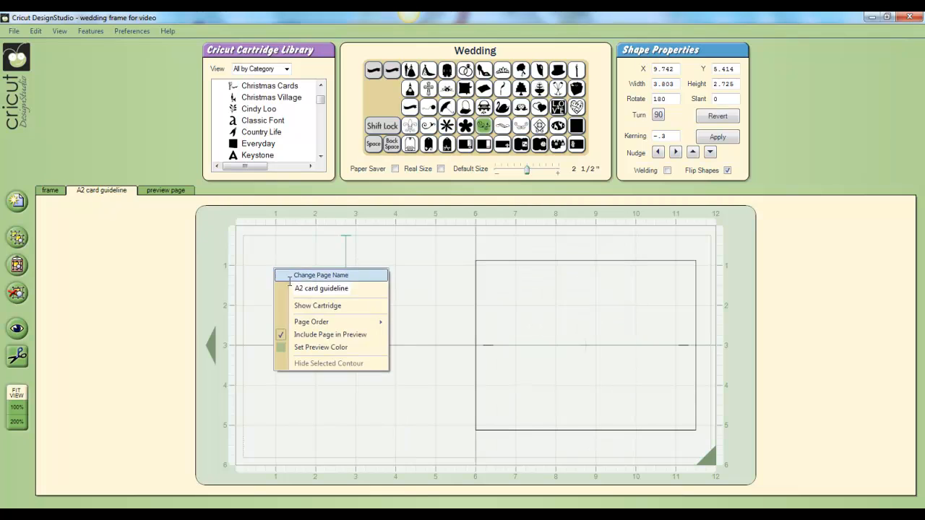
{"action": "left_click", "coordinate": [348, 336]}
{"action": "left_click", "coordinate": [57, 192]}
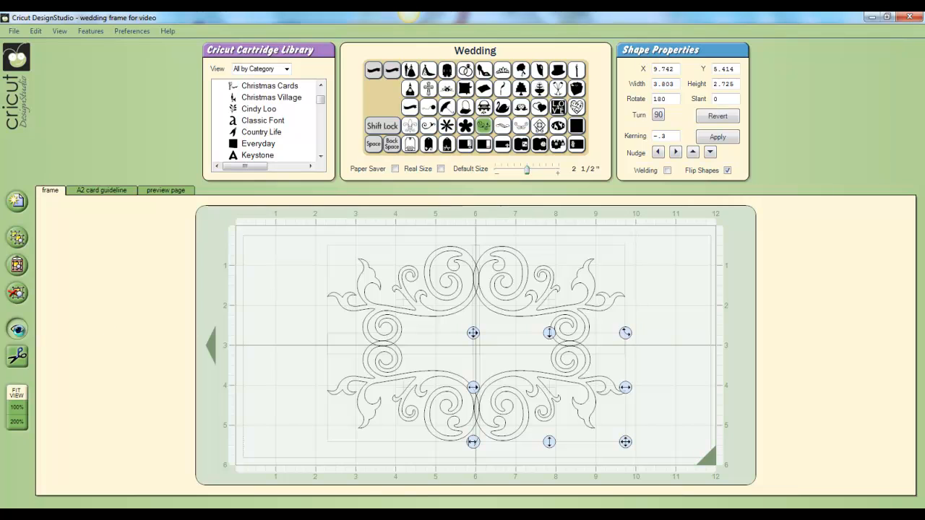
- View the filled preview of the frame on the preview page and on the frame page with nothing selected
{"action": "left_click", "coordinate": [161, 191]}
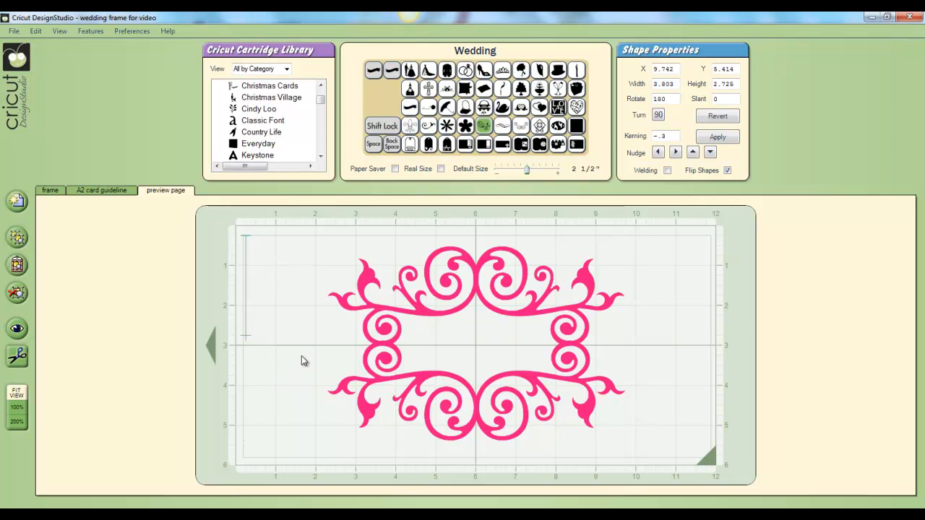
{"action": "left_click", "coordinate": [55, 192]}
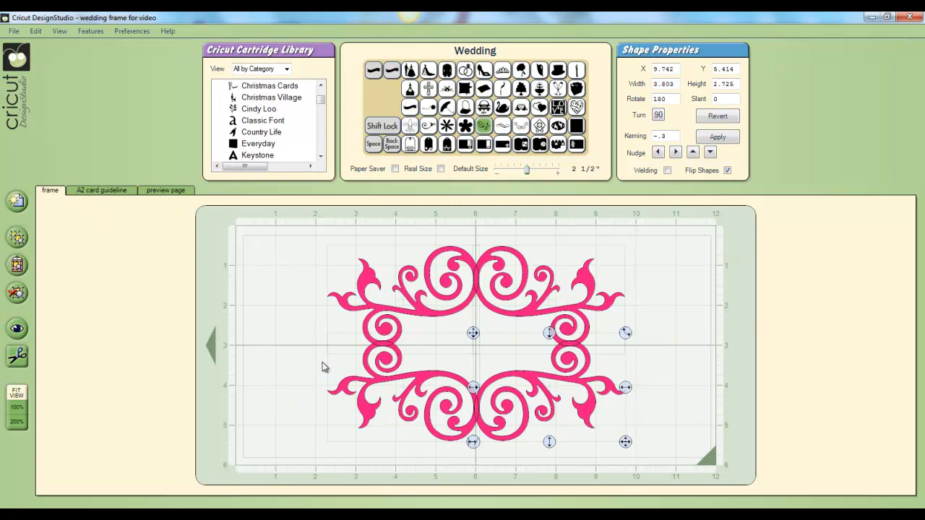
{"action": "left_click", "coordinate": [324, 390]}
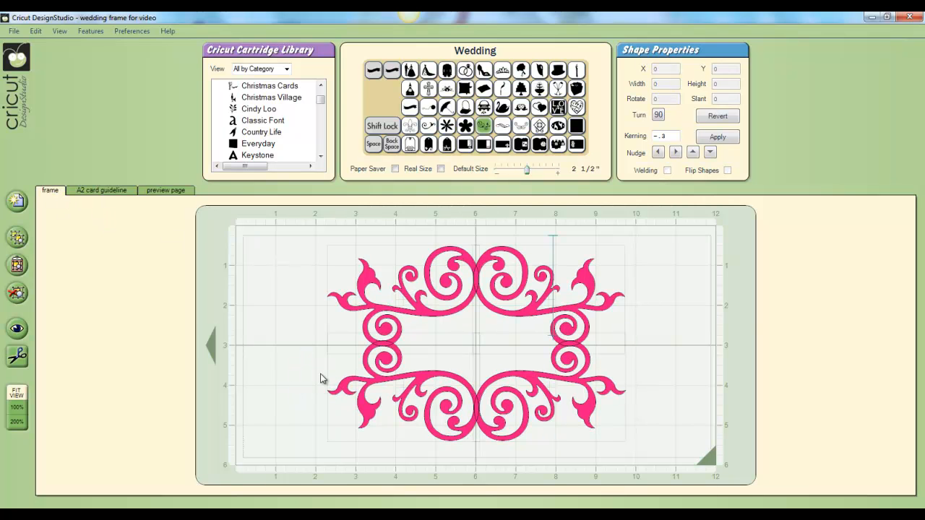
- Scale all four flourishes together to about 2.07 wide and 1.48 high each, placing the lower-right one at about X 5.72, Y 3.63
{"action": "left_click", "coordinate": [323, 378]}
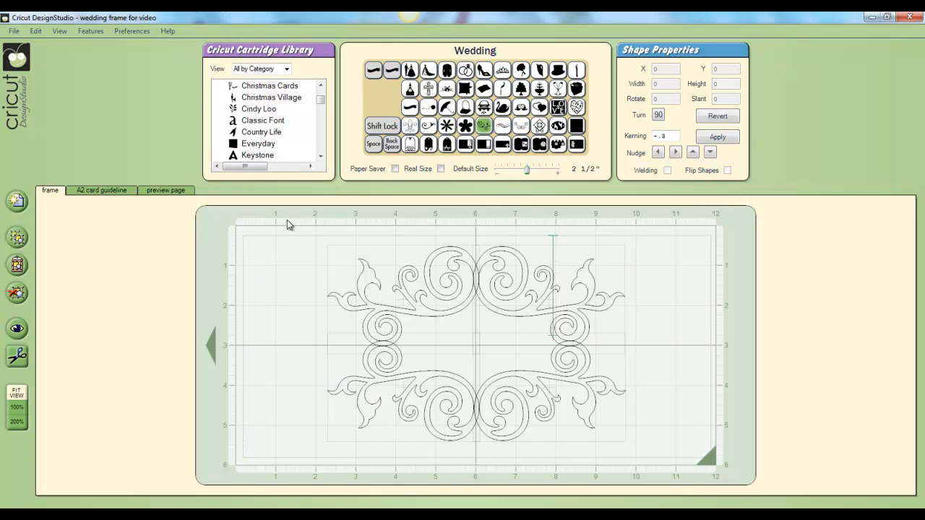
{"action": "left_click_drag", "start_coordinate": [284, 221], "coordinate": [687, 474]}
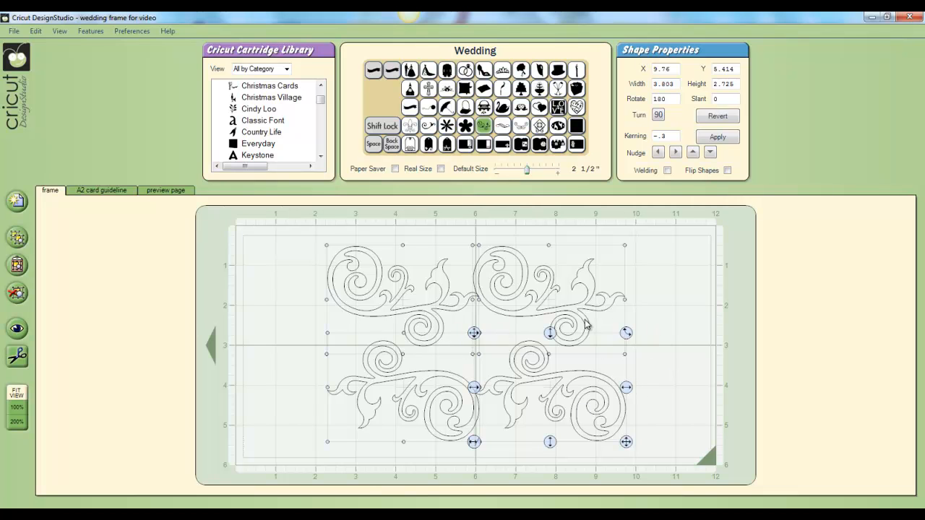
{"action": "left_click", "coordinate": [451, 315]}
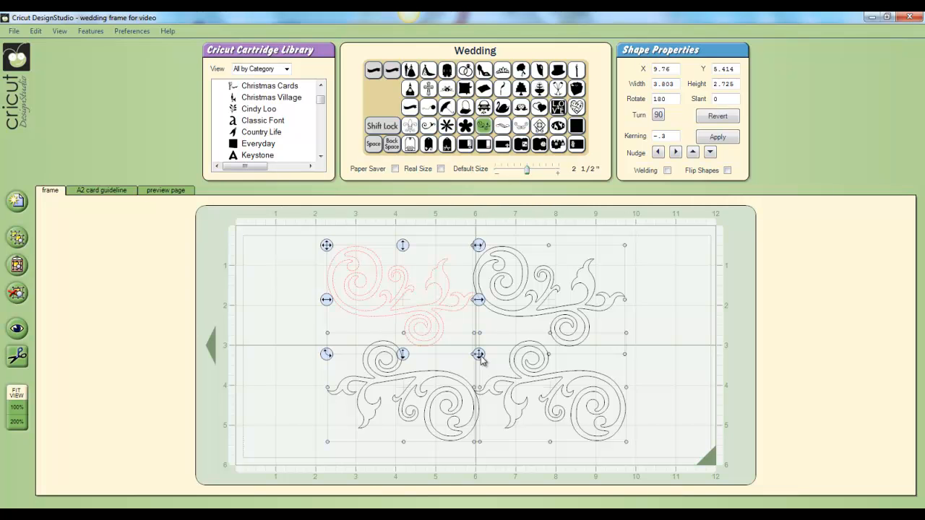
{"action": "left_click_drag", "start_coordinate": [480, 357], "coordinate": [410, 306]}
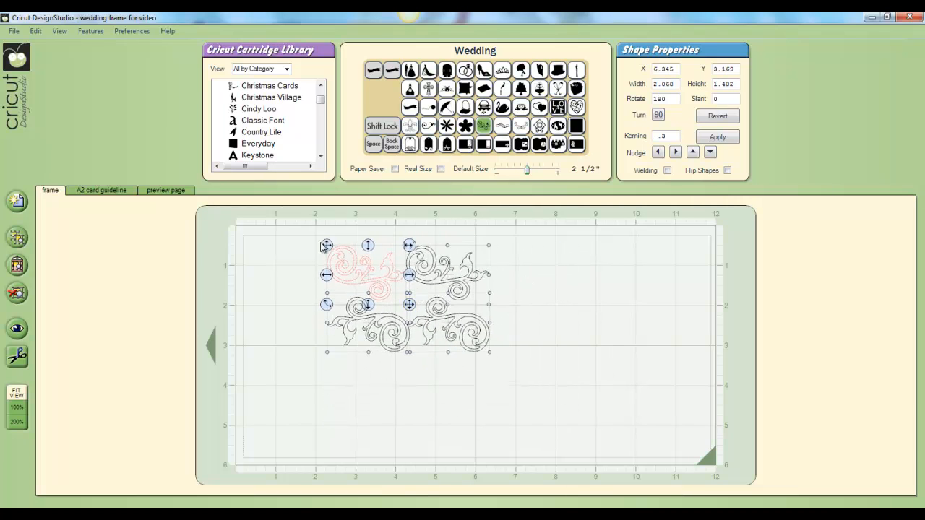
{"action": "left_click_drag", "start_coordinate": [326, 246], "coordinate": [301, 264]}
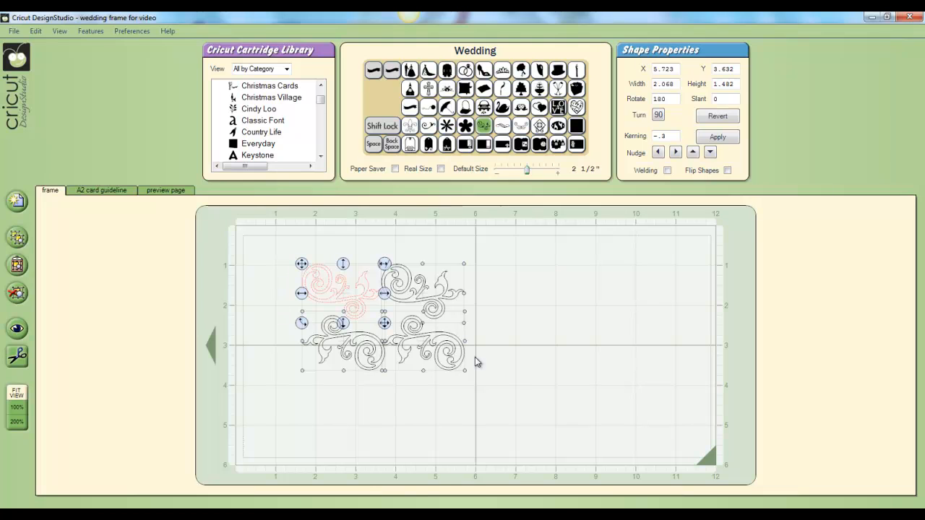
{"action": "left_click", "coordinate": [571, 415]}
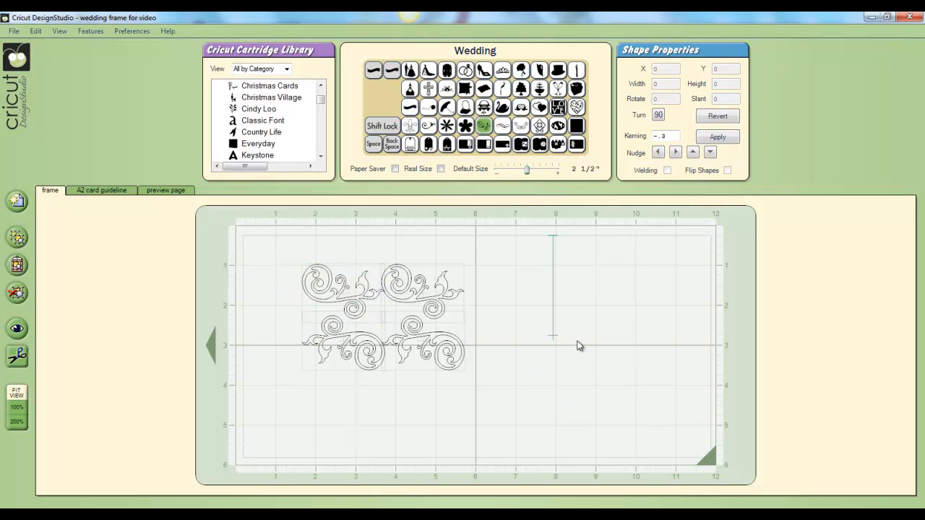
- Flip the lower-right and upper-left flourishes to restore the frame's symmetry, and view the reduced frame on the preview page
{"action": "left_click", "coordinate": [421, 343]}
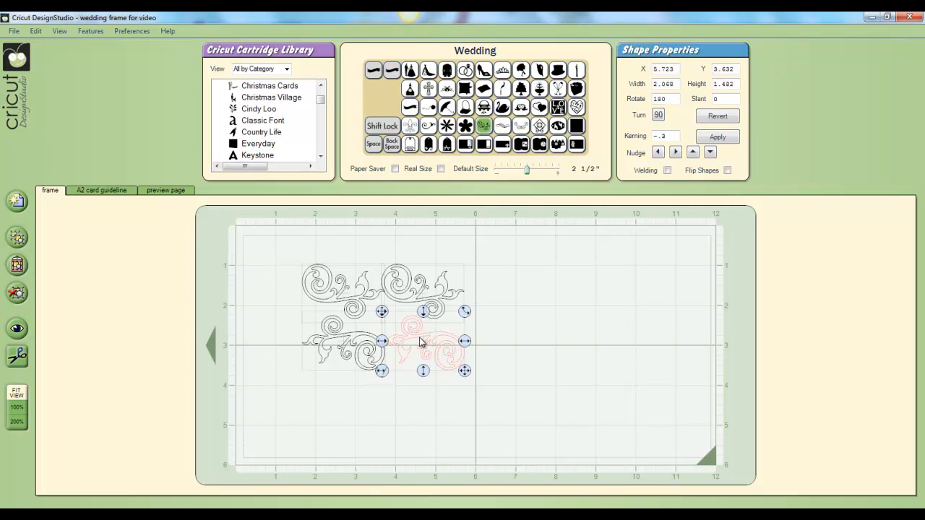
{"action": "left_click", "coordinate": [728, 170]}
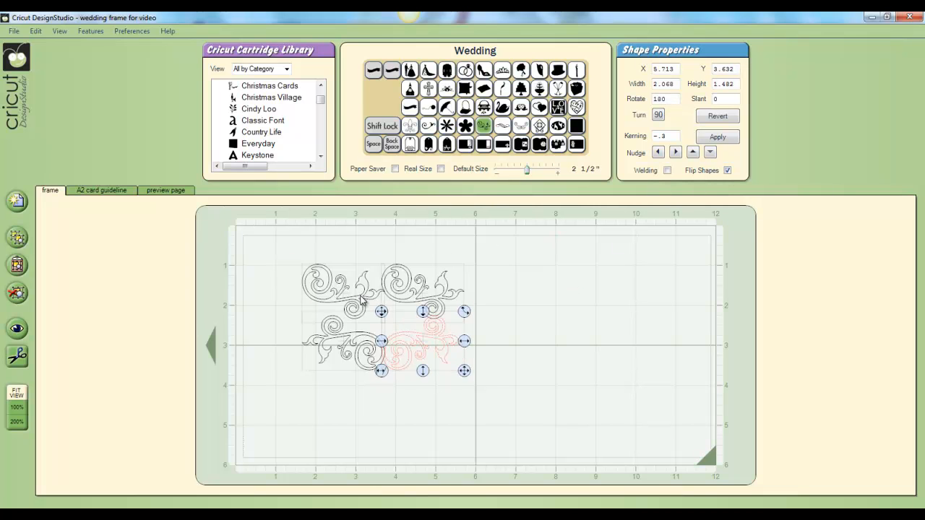
{"action": "left_click", "coordinate": [364, 300]}
{"action": "left_click", "coordinate": [727, 171]}
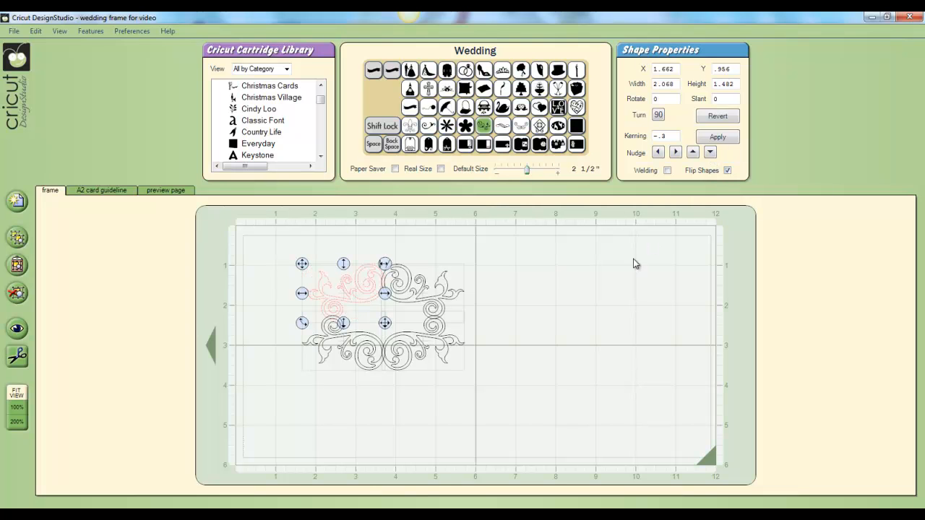
{"action": "left_click", "coordinate": [576, 314]}
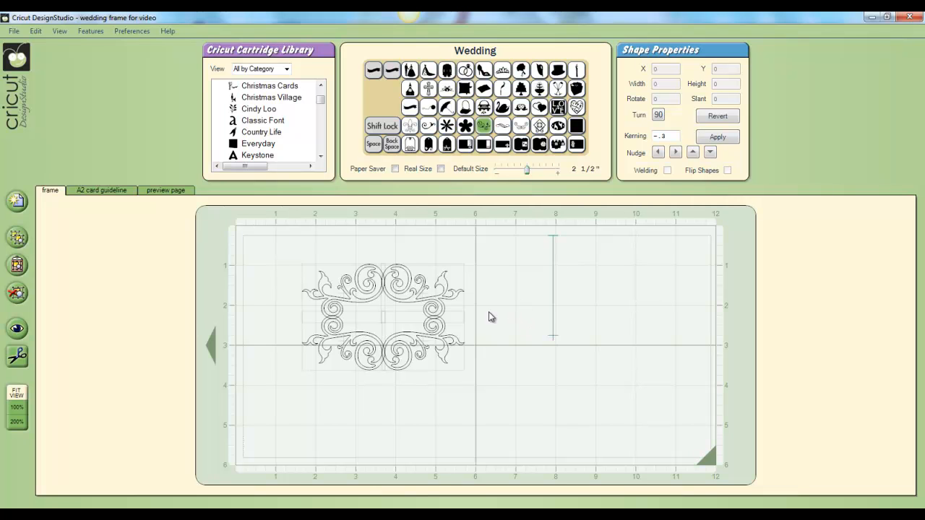
{"action": "left_click", "coordinate": [17, 329]}
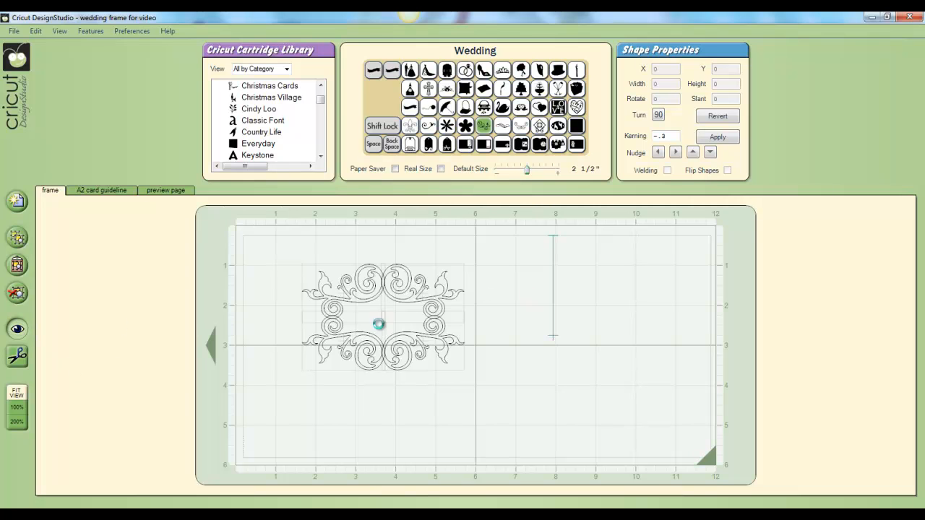
{"action": "left_click", "coordinate": [169, 195]}
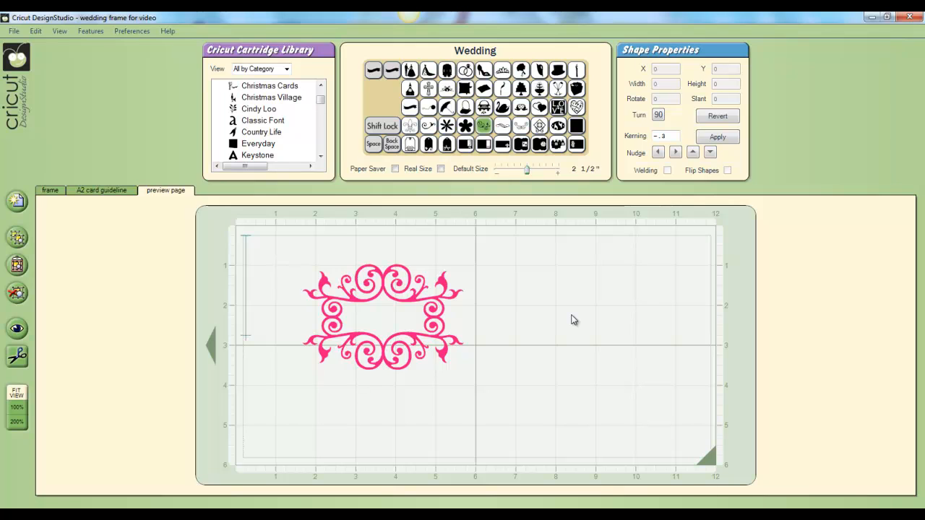
- Include the A2 card guideline page in the preview and refresh the preview
{"action": "left_click", "coordinate": [97, 191]}
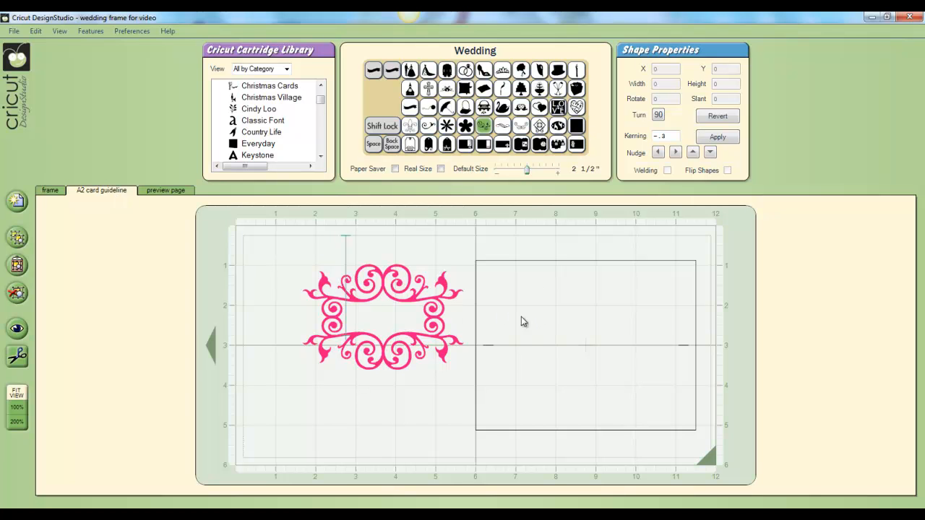
{"action": "right_click", "coordinate": [503, 305]}
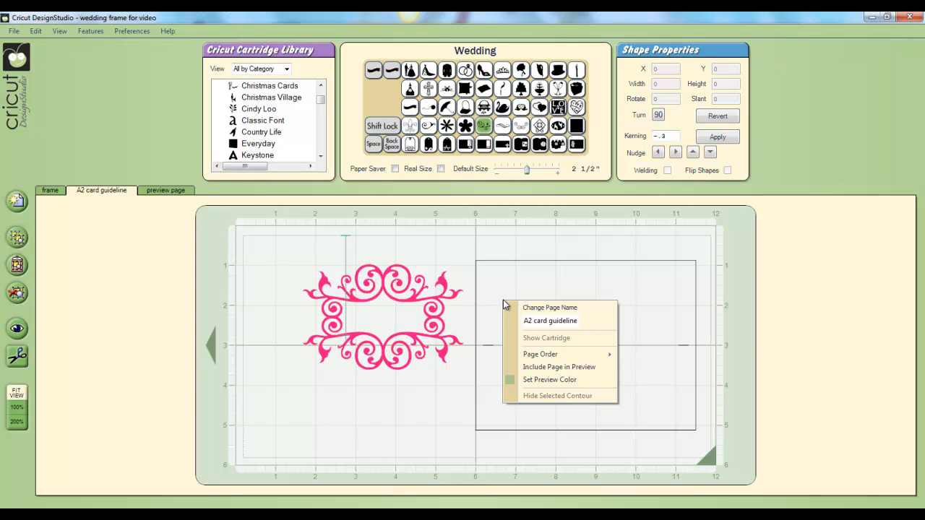
{"action": "left_click", "coordinate": [564, 367]}
{"action": "right_click", "coordinate": [574, 312]}
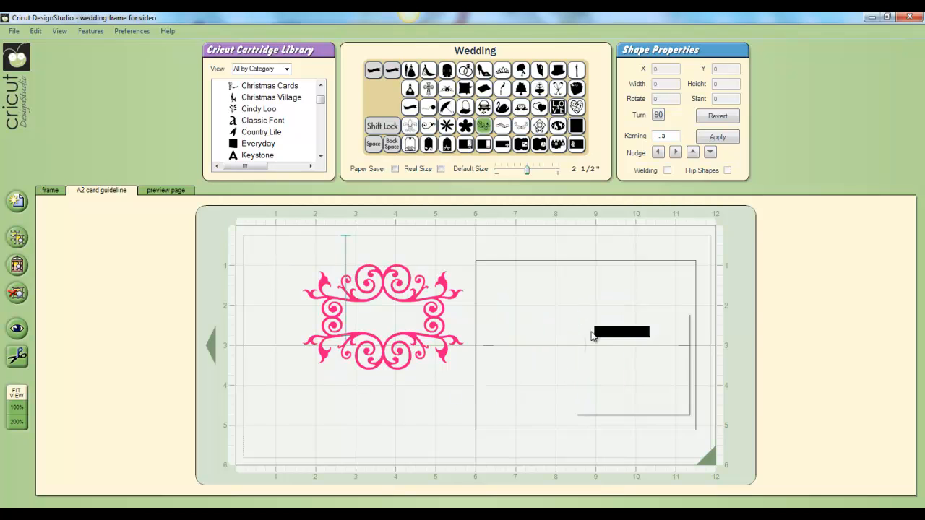
{"action": "left_click", "coordinate": [424, 433]}
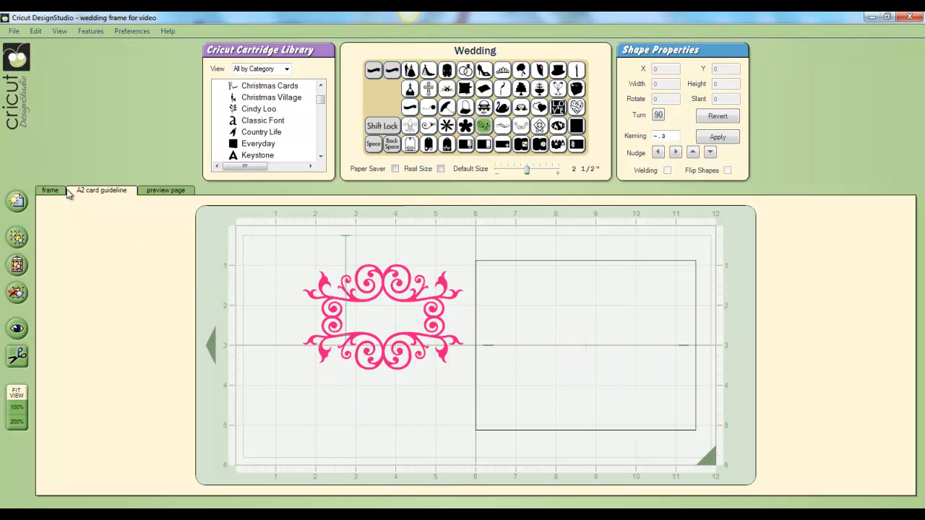
{"action": "left_click", "coordinate": [16, 330]}
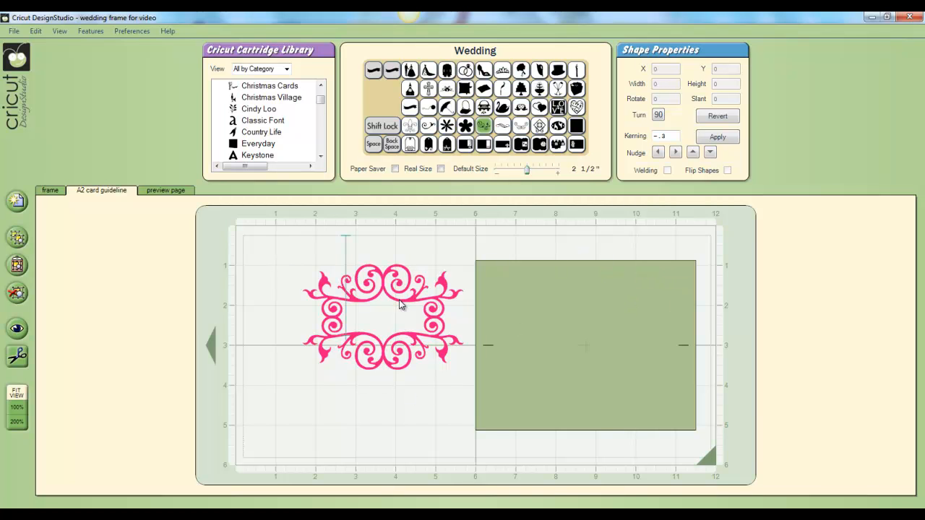
- Move all four flourishes on the frame page onto the card area, with the lower-right one at about X 10.64, Y 4.28
{"action": "left_click", "coordinate": [51, 190]}
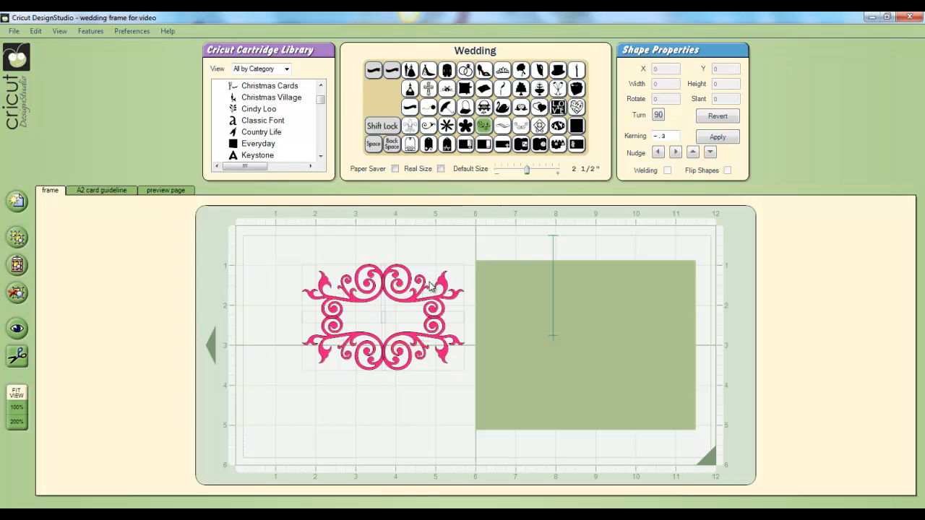
{"action": "left_click_drag", "start_coordinate": [262, 246], "coordinate": [514, 461]}
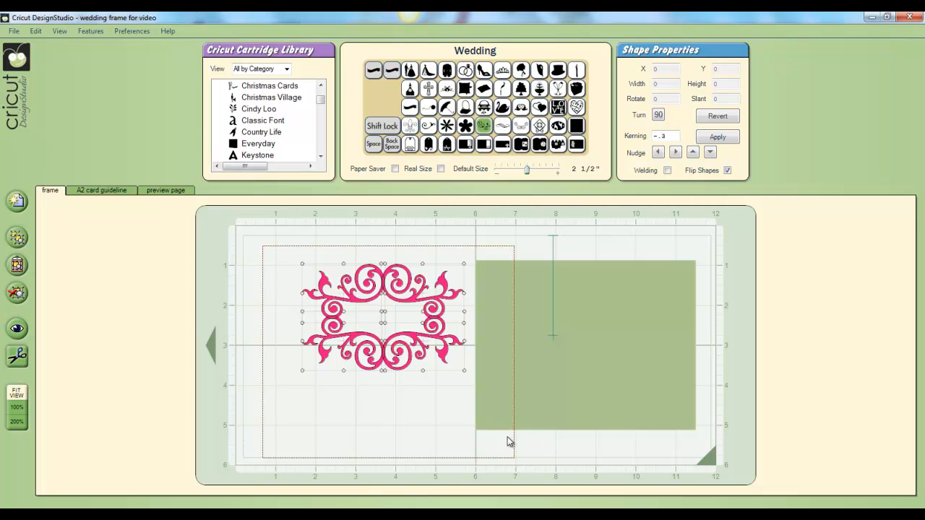
{"action": "left_click", "coordinate": [469, 385]}
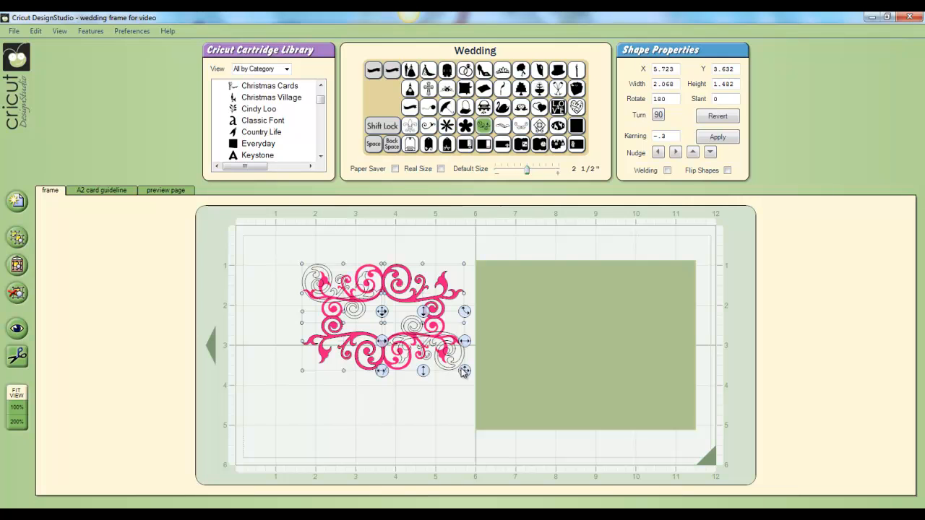
{"action": "left_click_drag", "start_coordinate": [465, 371], "coordinate": [662, 397]}
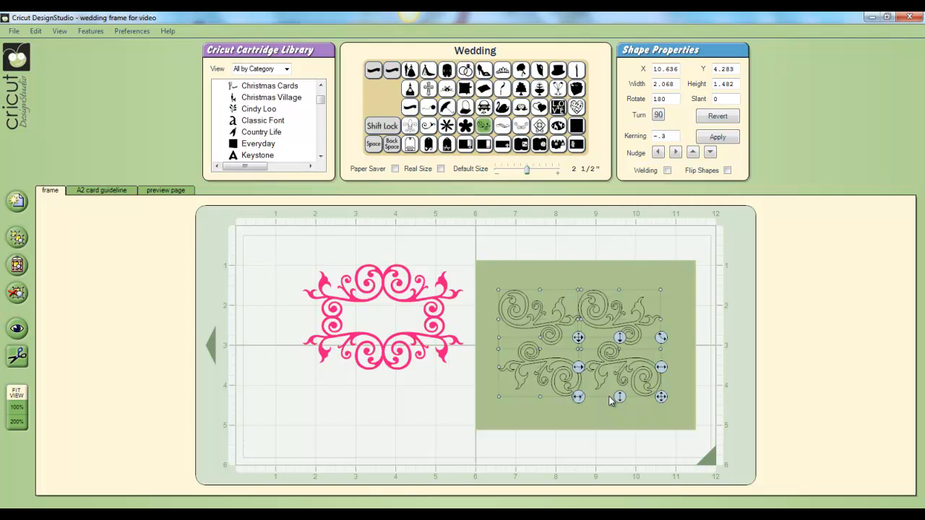
- Enlarge the grouped flourishes to about 2.53 wide and 1.82 high each, and shift them to fit inside the A2 card
{"action": "left_click", "coordinate": [566, 329]}
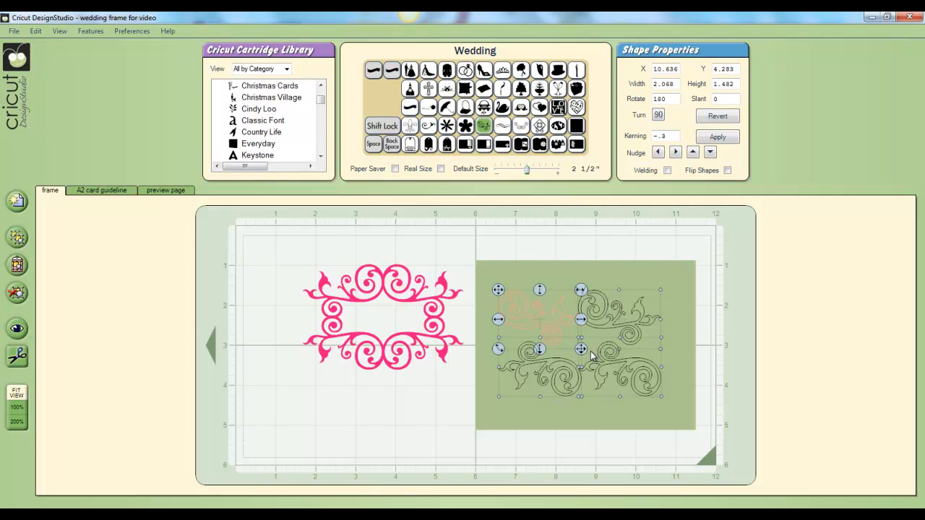
{"action": "left_click_drag", "start_coordinate": [582, 350], "coordinate": [597, 364]}
{"action": "left_click_drag", "start_coordinate": [497, 289], "coordinate": [488, 285]}
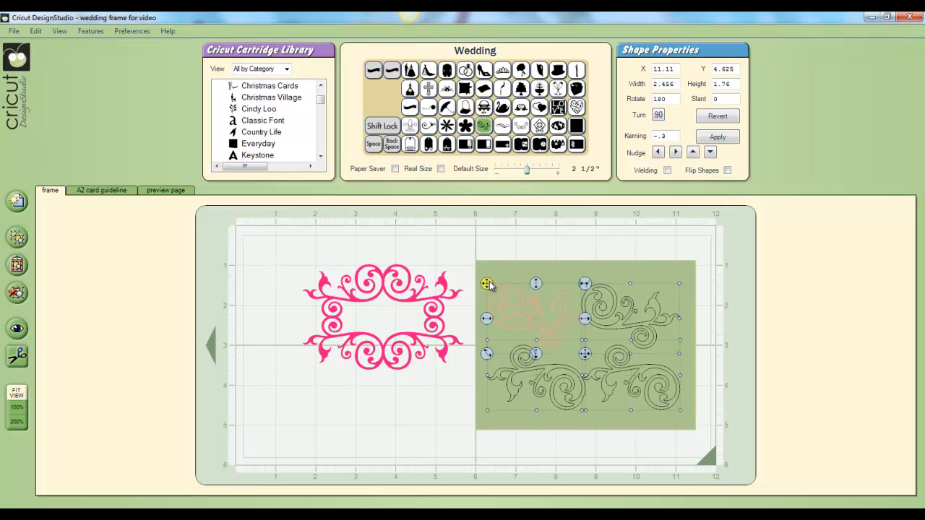
{"action": "left_click_drag", "start_coordinate": [585, 353], "coordinate": [591, 362]}
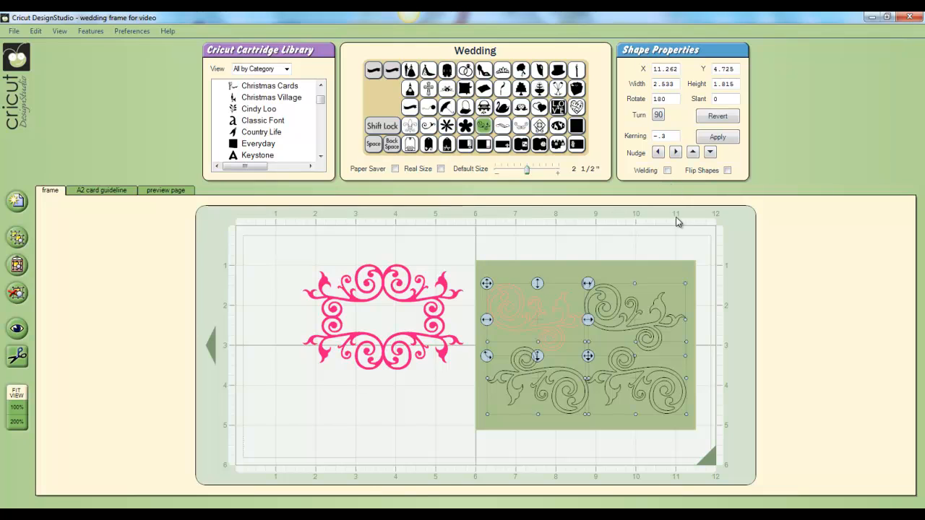
{"action": "left_click", "coordinate": [423, 406]}
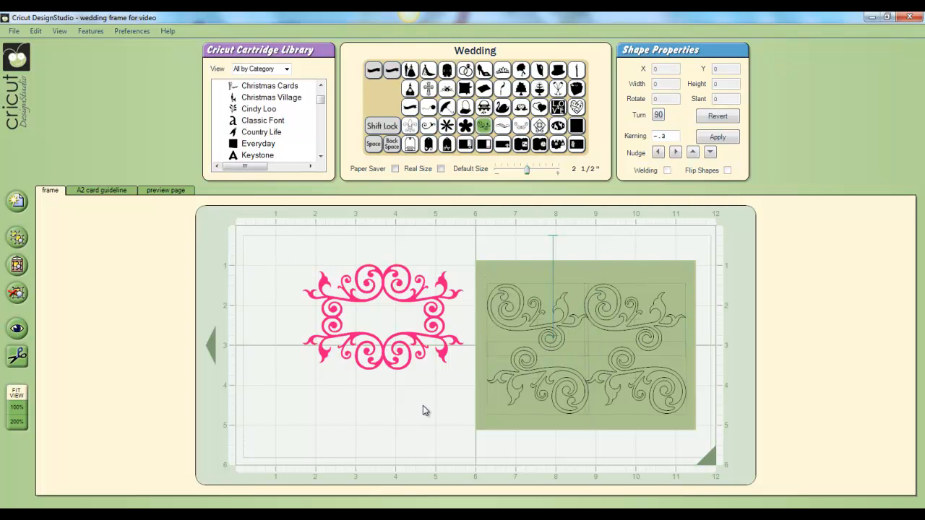
- Flip the lower-right and upper-left flourishes back into a symmetrical frame and view it with the card on the preview page
{"action": "left_click", "coordinate": [631, 373]}
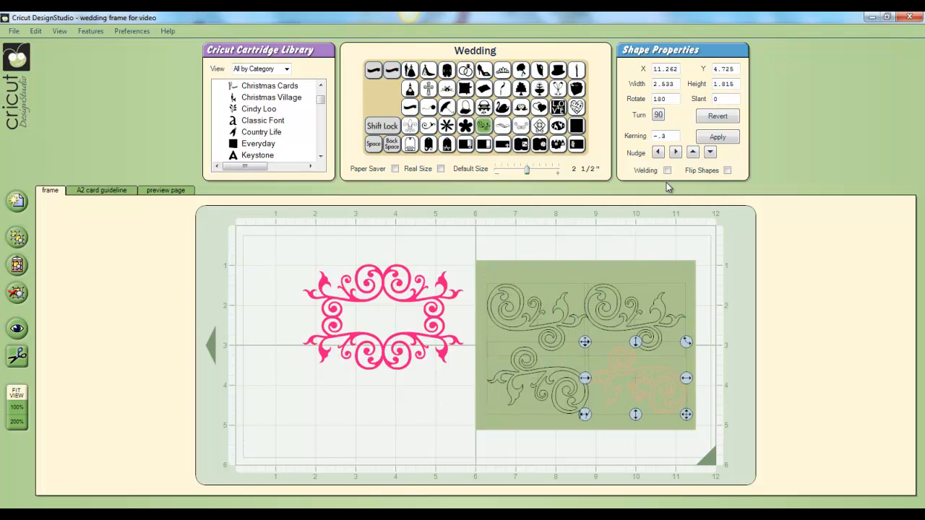
{"action": "left_click", "coordinate": [575, 332]}
{"action": "left_click", "coordinate": [727, 170]}
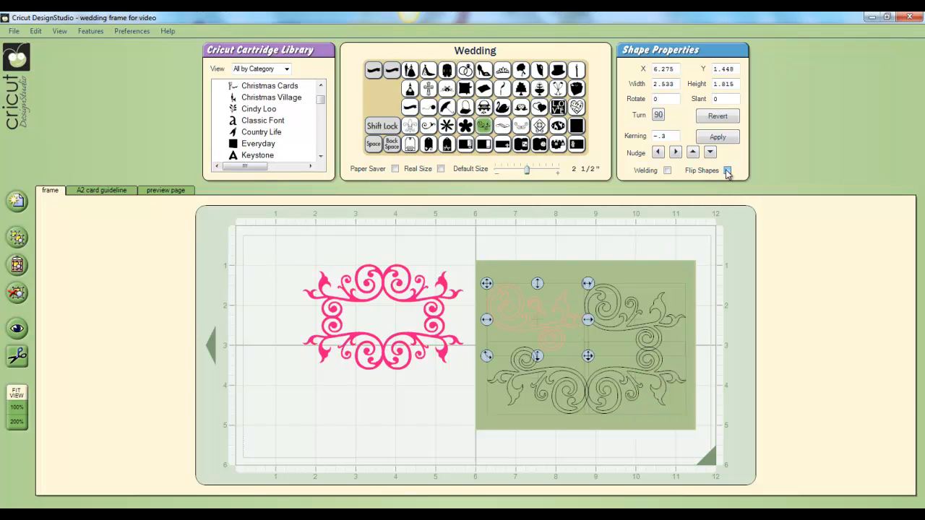
{"action": "left_click", "coordinate": [704, 267]}
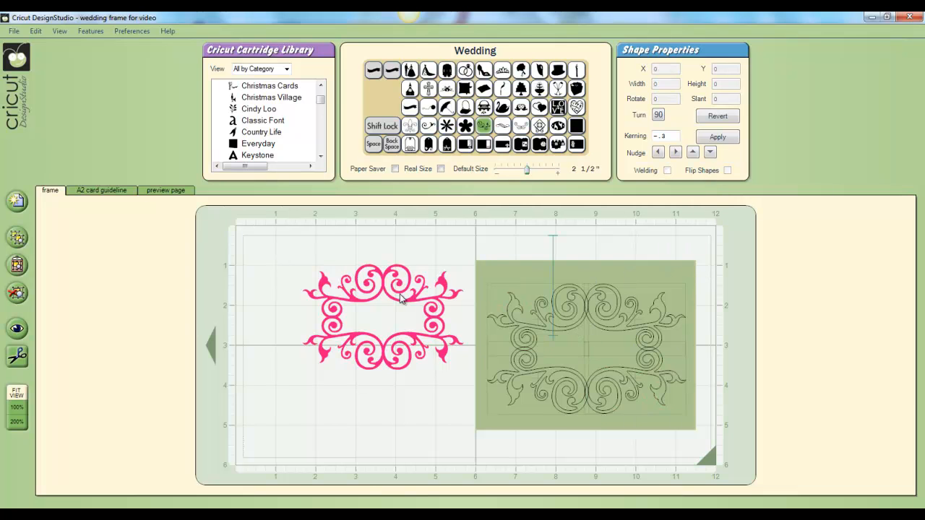
{"action": "left_click", "coordinate": [189, 192]}
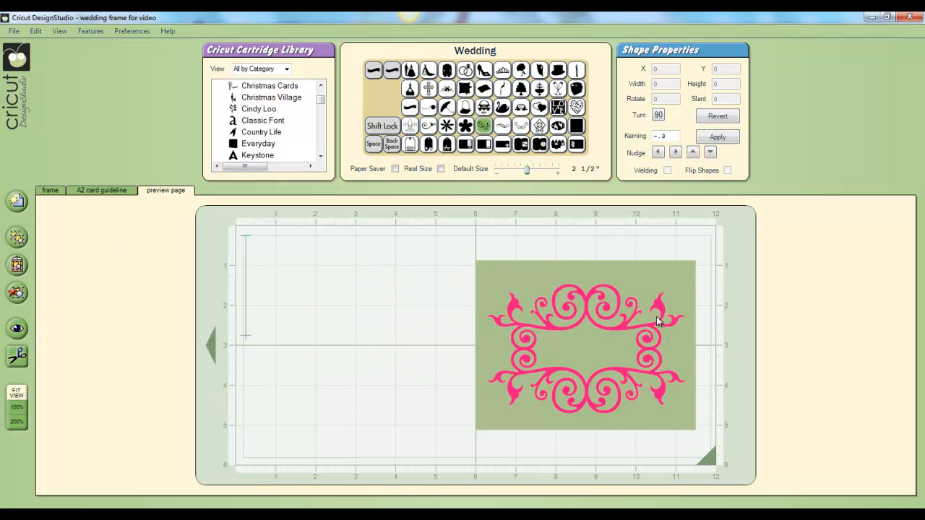
- Select all four flourishes on the frame page and turn on welding for them
{"action": "left_click", "coordinate": [48, 191]}
{"action": "left_click_drag", "start_coordinate": [444, 255], "coordinate": [728, 361]}
{"action": "left_click_drag", "start_coordinate": [732, 468], "coordinate": [732, 474]}
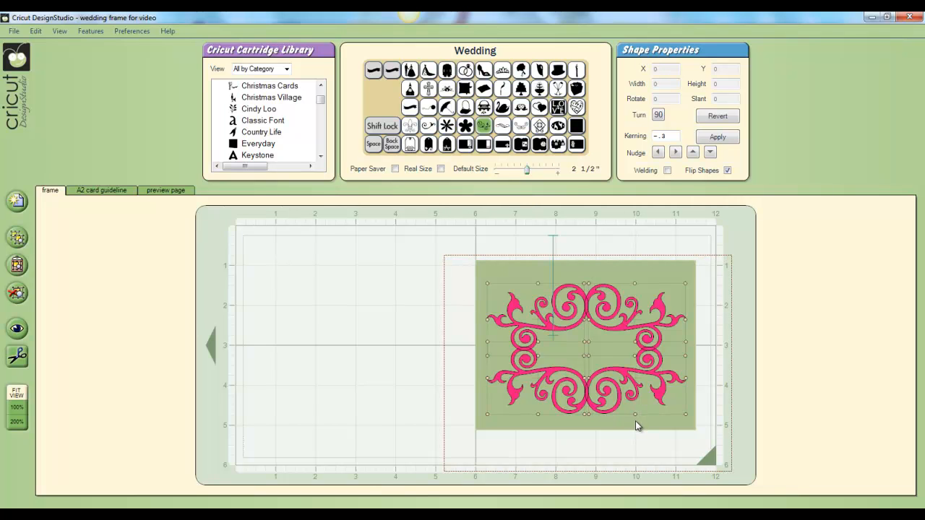
{"action": "left_click", "coordinate": [658, 421]}
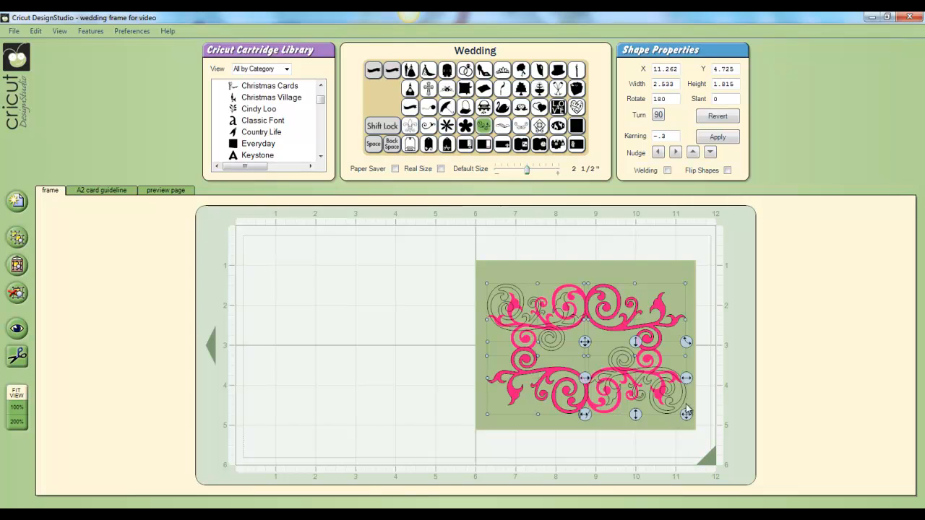
{"action": "left_click", "coordinate": [668, 171]}
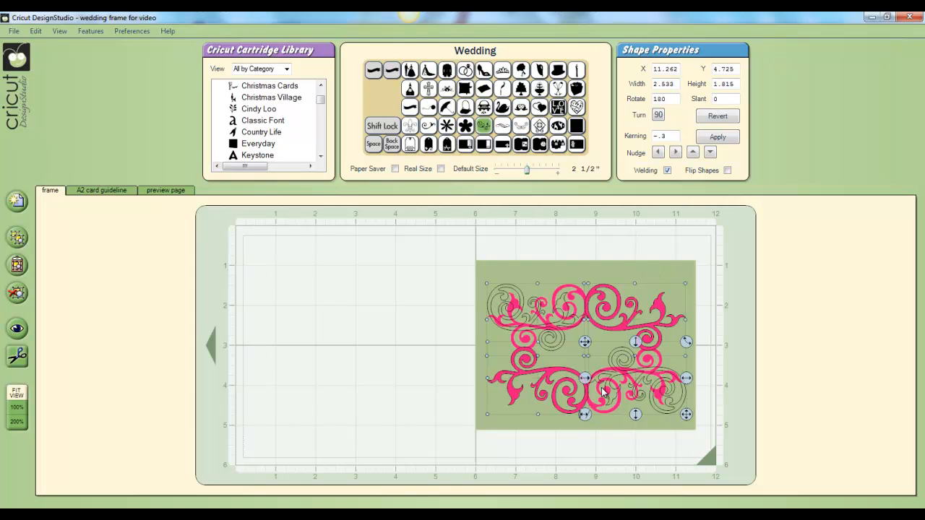
- Flip the upper-left and lower-right flourishes again and preview the welded frame from the preview page
{"action": "left_click", "coordinate": [423, 401]}
{"action": "left_click", "coordinate": [506, 332]}
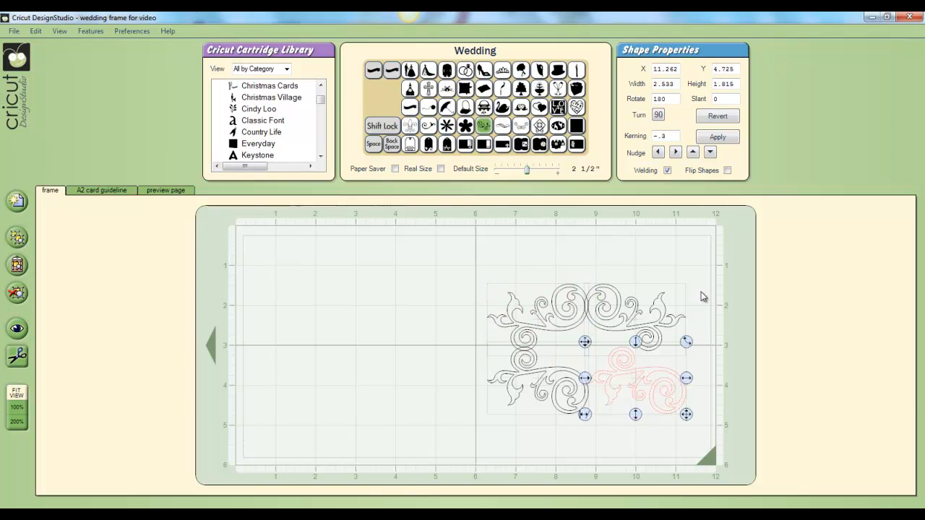
{"action": "left_click", "coordinate": [727, 171]}
{"action": "left_click", "coordinate": [365, 396]}
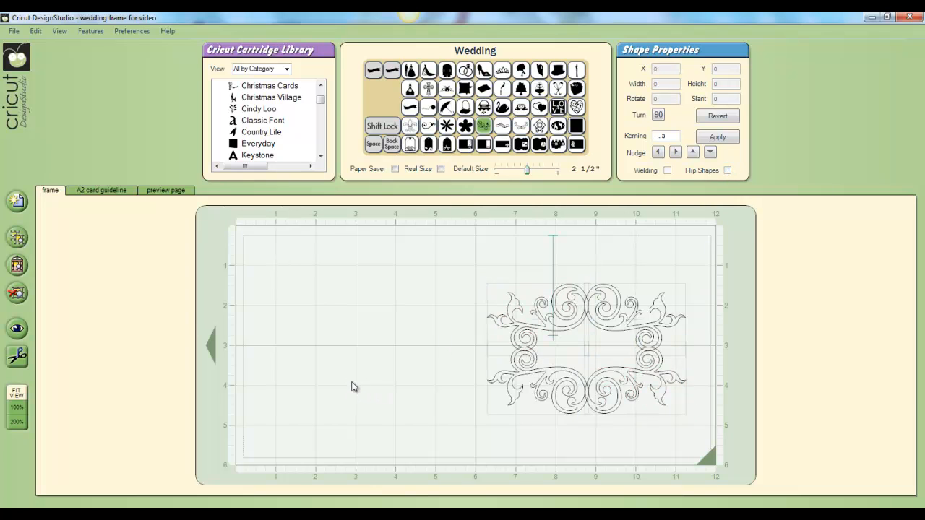
{"action": "left_click", "coordinate": [164, 190]}
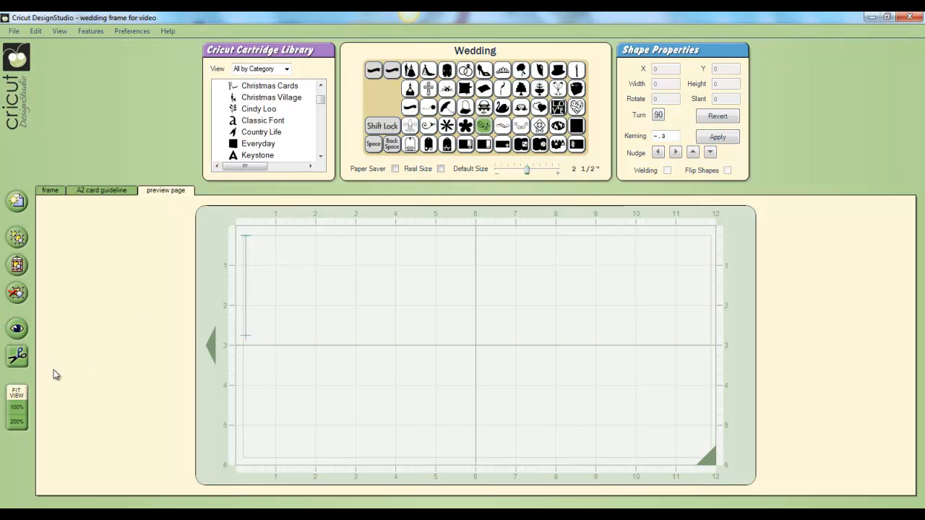
{"action": "left_click", "coordinate": [17, 329]}
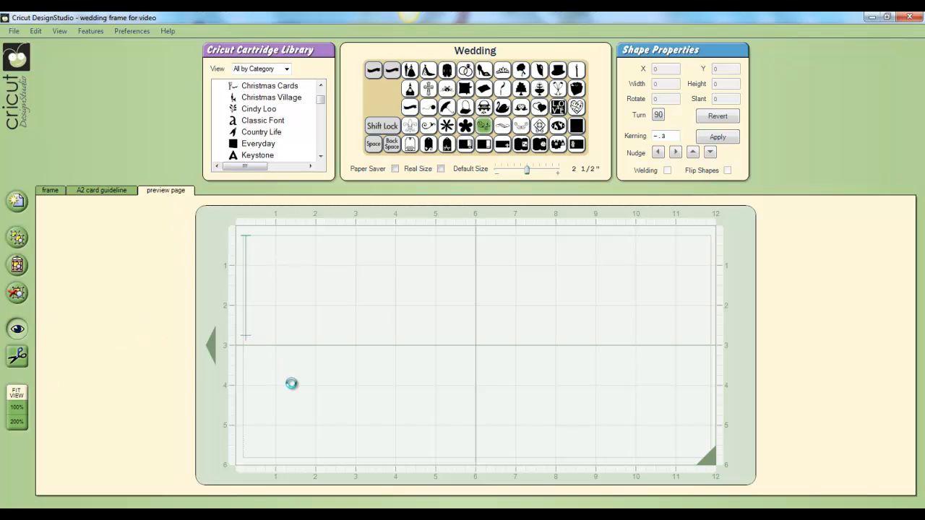